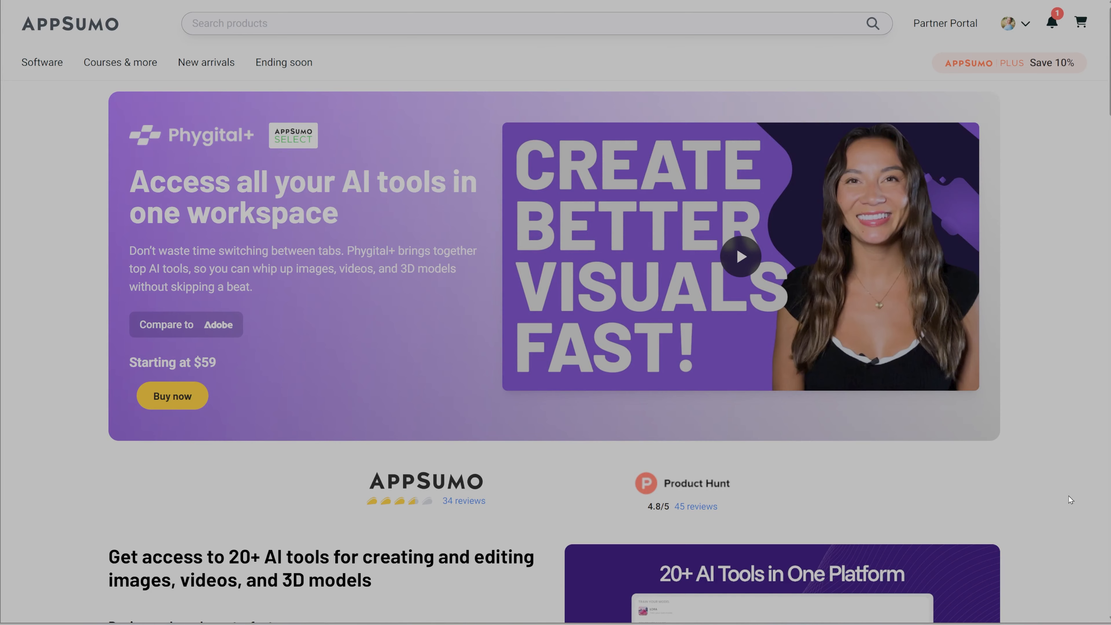
Step: Look over the Phygital+ deal page on AppSumo, including its features and the plan section
{"action": "scroll", "coordinate": [1069, 495], "scroll_direction": "down", "scroll_amount": 6}
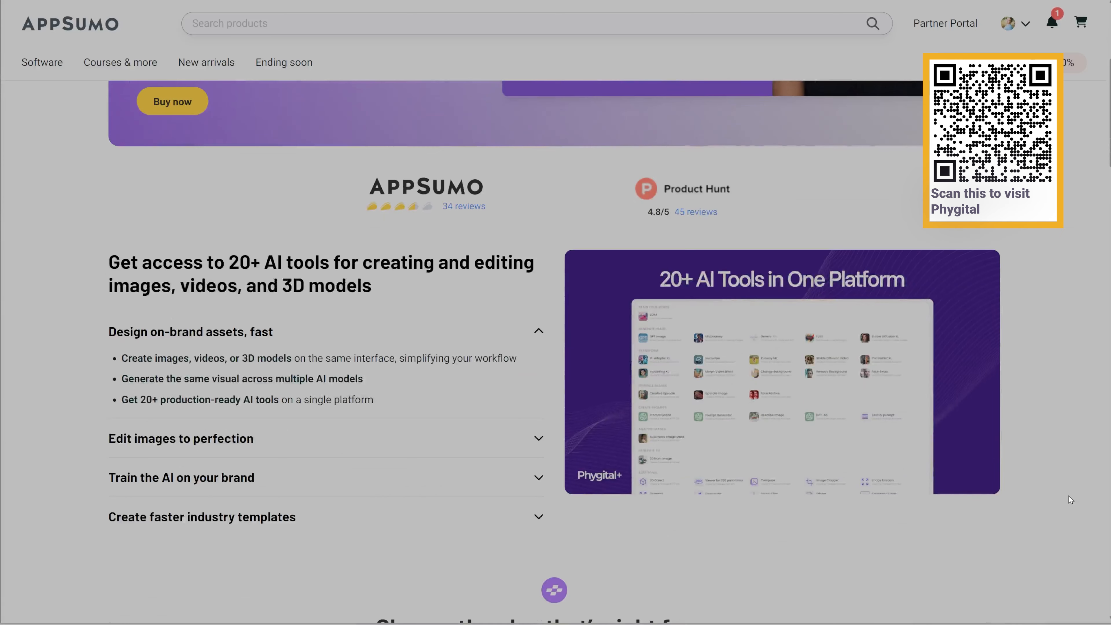
{"action": "scroll", "coordinate": [1068, 496], "scroll_direction": "down", "scroll_amount": 1}
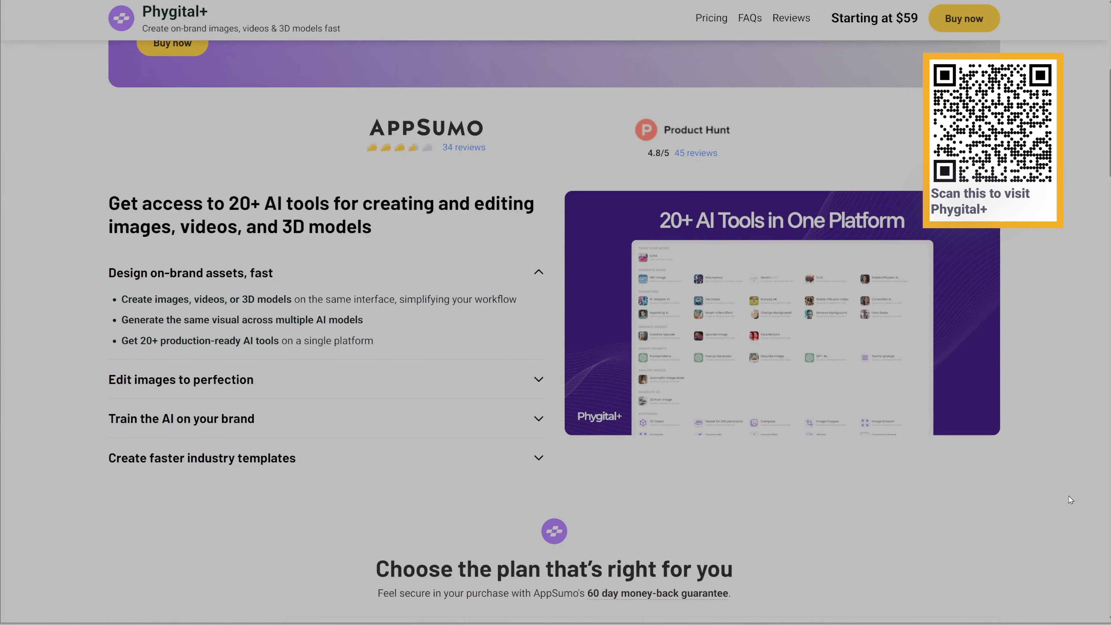
{"action": "scroll", "coordinate": [1070, 499], "scroll_direction": "down", "scroll_amount": 10}
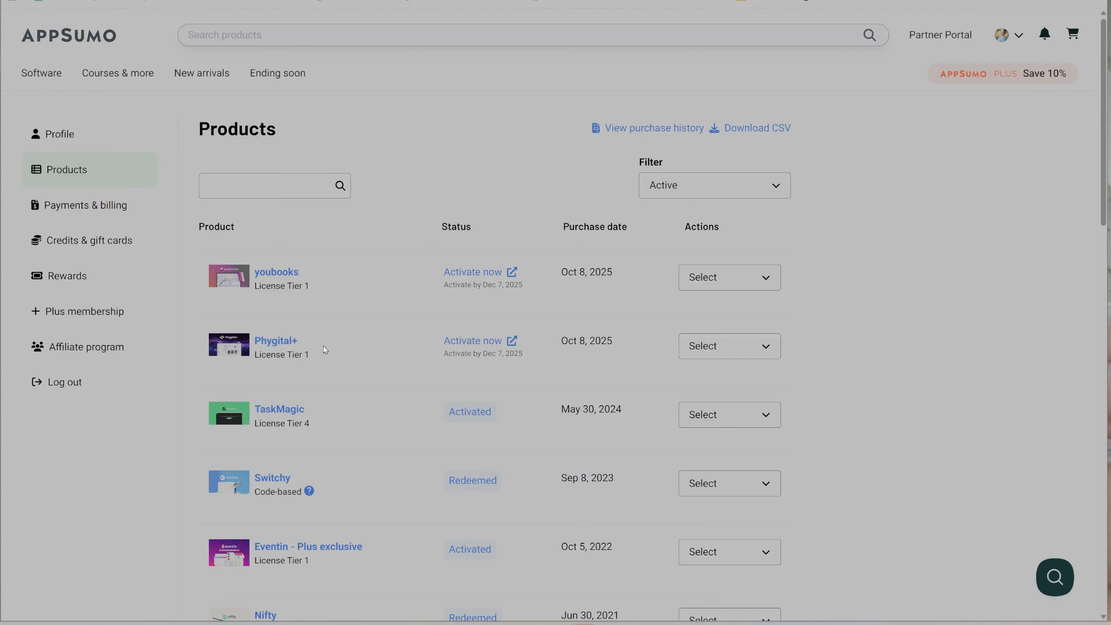
Step: Start activating the purchased Phygital+ license from the AppSumo product list and confirm the activation
{"action": "left_click", "coordinate": [479, 338]}
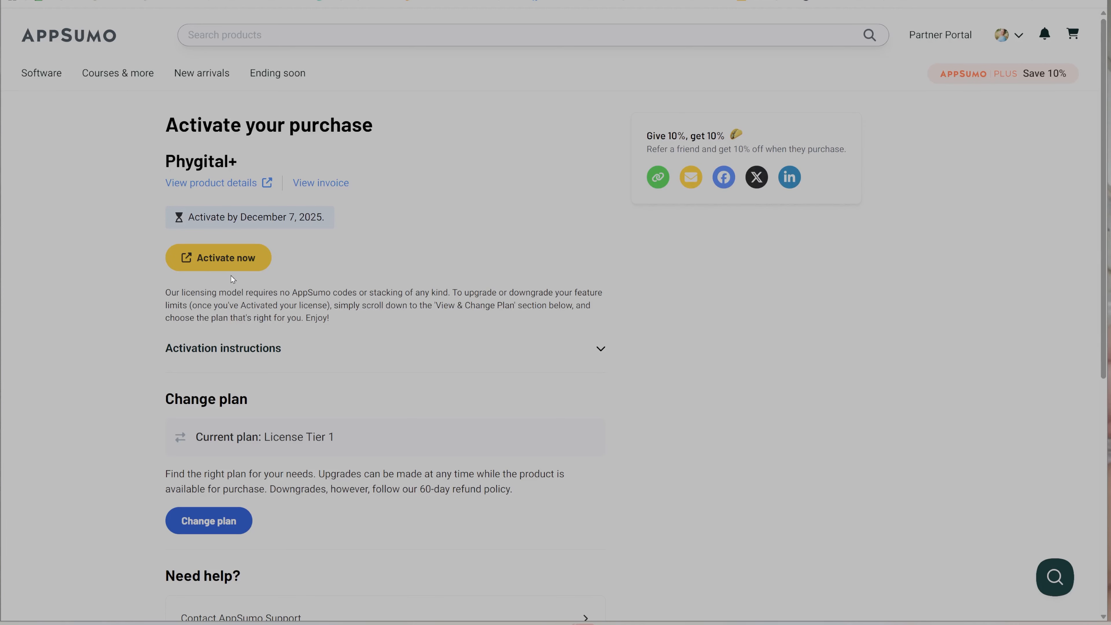
{"action": "left_click", "coordinate": [232, 267]}
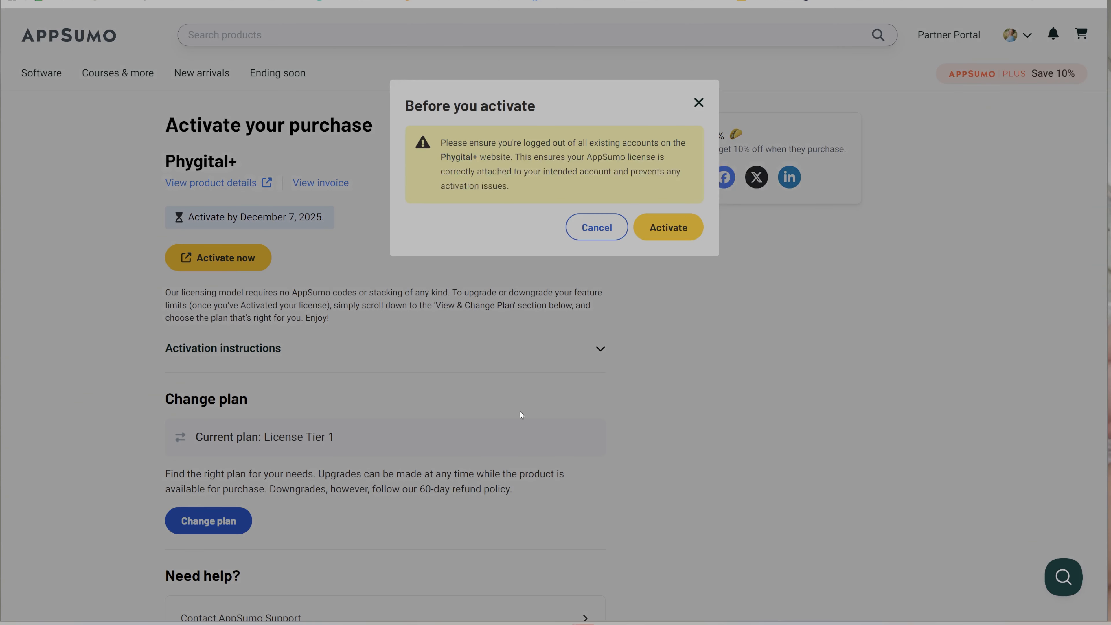
{"action": "left_click", "coordinate": [665, 227]}
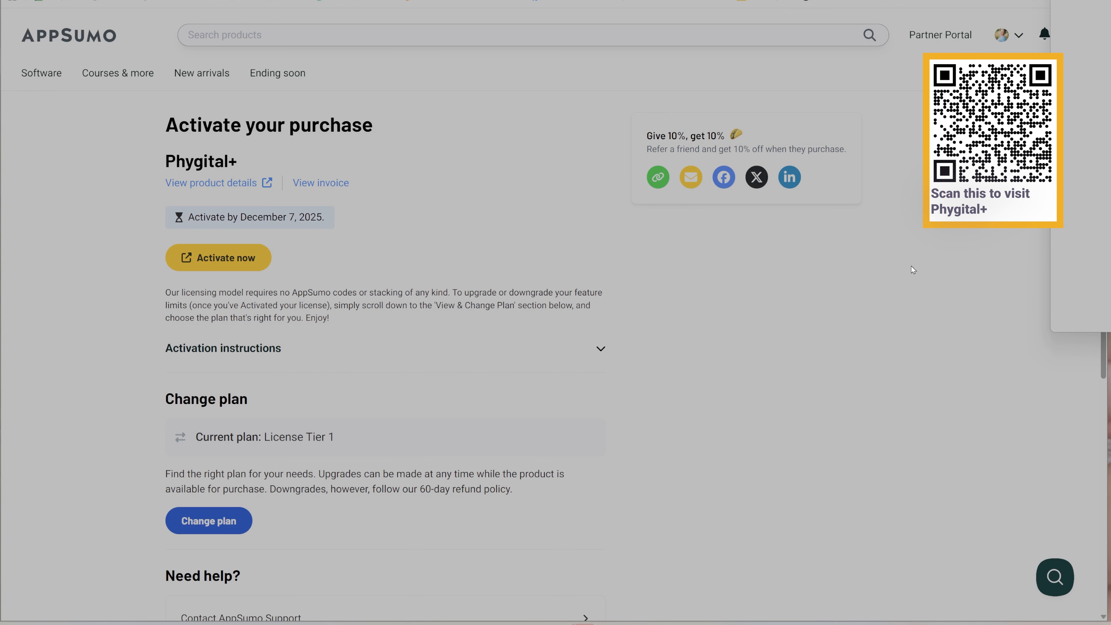
Step: Allow Phygital+ read-only access to the AppSumo license key and sign in to phygital.plus with Google
{"action": "left_click_drag", "start_coordinate": [1093, 10], "coordinate": [341, 77]}
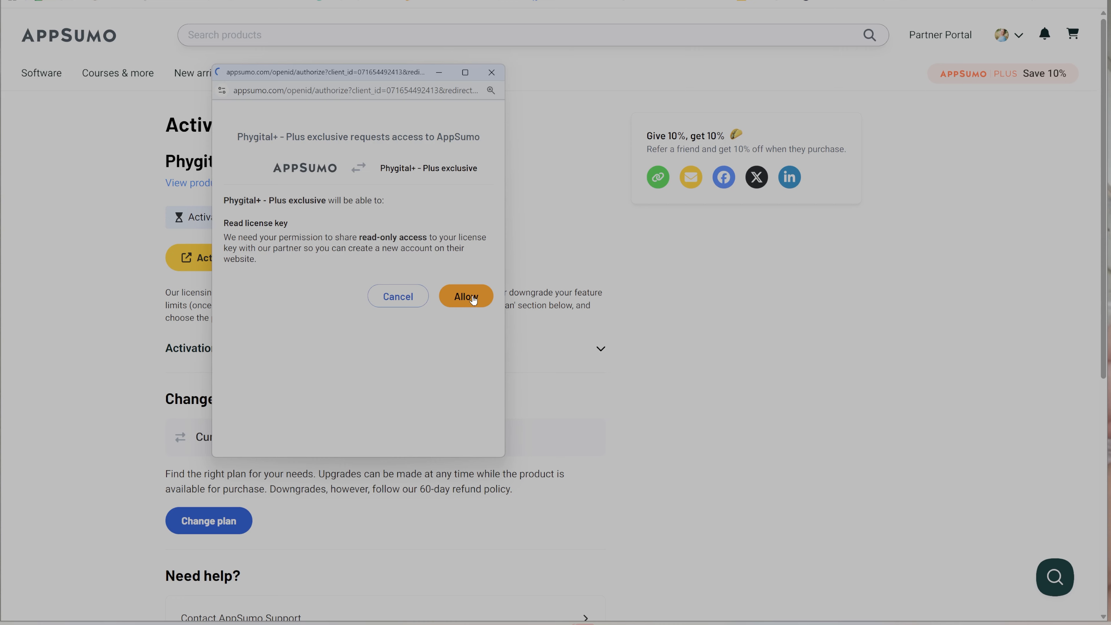
{"action": "left_click", "coordinate": [473, 299]}
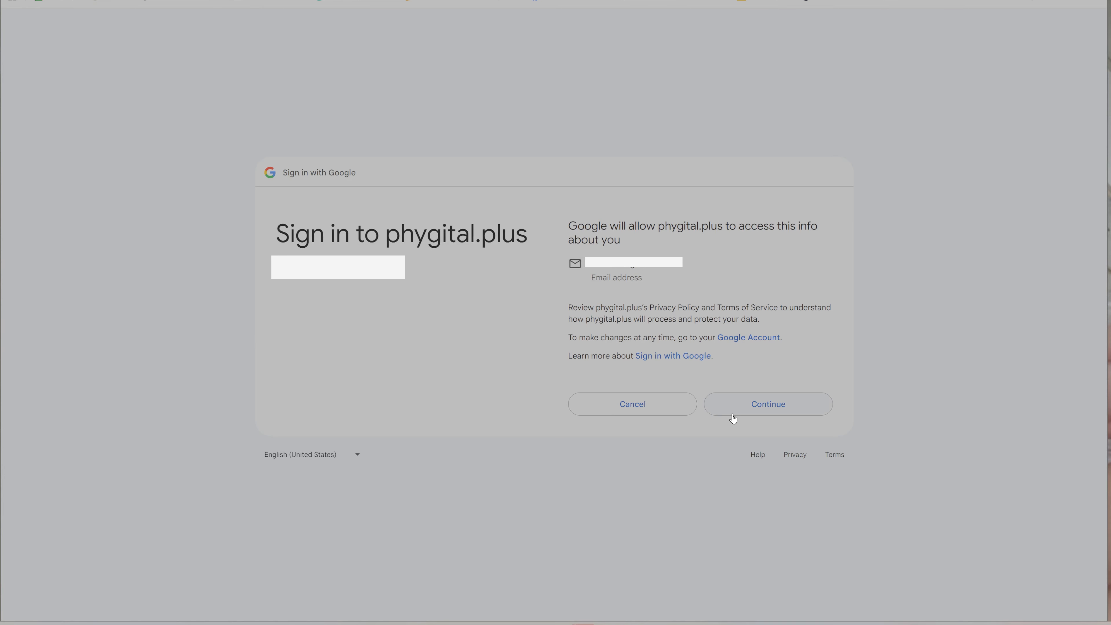
{"action": "left_click", "coordinate": [733, 405]}
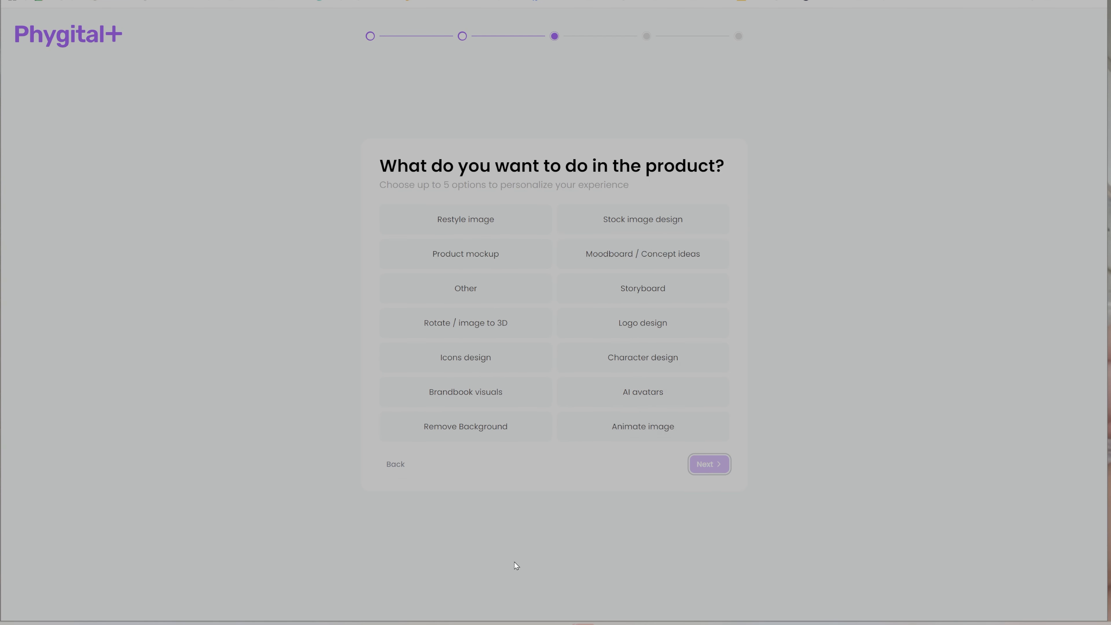
Step: Choose Storyboard and Product mockup as intended uses and answer the onboarding question that follows
{"action": "left_click", "coordinate": [473, 285]}
{"action": "left_click", "coordinate": [473, 284]}
{"action": "left_click", "coordinate": [629, 288]}
{"action": "left_click", "coordinate": [481, 254]}
{"action": "left_click", "coordinate": [706, 464]}
{"action": "left_click", "coordinate": [575, 291]}
{"action": "left_click", "coordinate": [677, 389]}
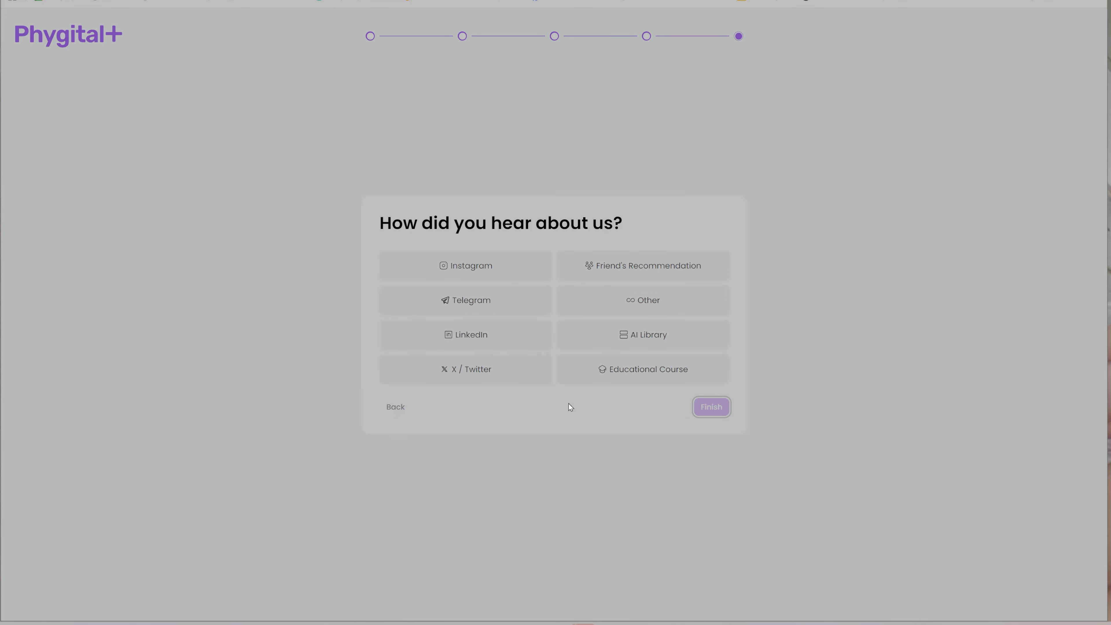
Step: Give Other with "appsumo" as the referral source and finish the onboarding questionnaire
{"action": "left_click", "coordinate": [642, 299]}
{"action": "left_click", "coordinate": [641, 380]}
{"action": "type", "text": "appsumo"}
{"action": "left_click", "coordinate": [708, 421]}
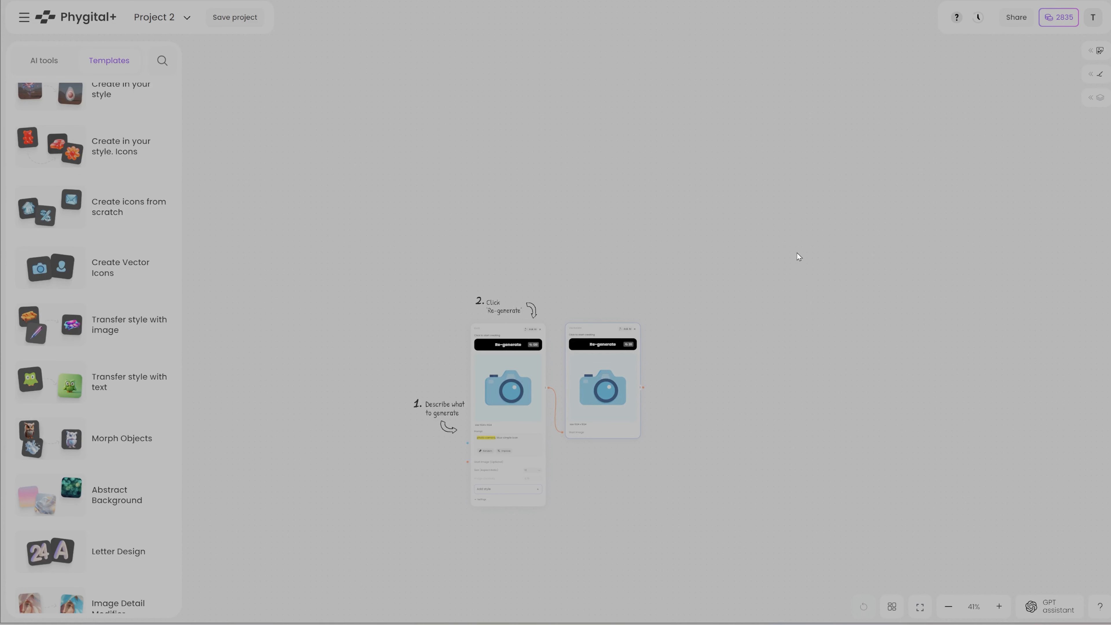
Step: Delete all template nodes from the canvas and rename the project to "other name"
{"action": "mouse_move", "coordinate": [795, 246]}
{"action": "left_mouse_down"}
{"action": "mouse_move", "coordinate": [466, 331]}
{"action": "mouse_move", "coordinate": [356, 544]}
{"action": "left_mouse_up"}
{"action": "key", "text": "Delete"}
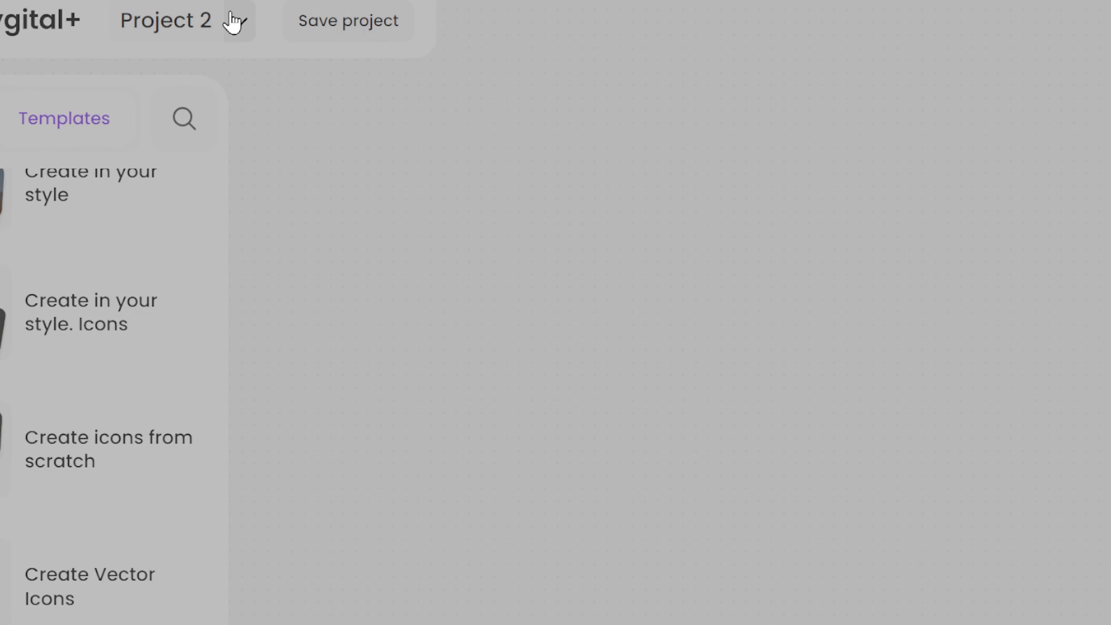
{"action": "left_click", "coordinate": [186, 31]}
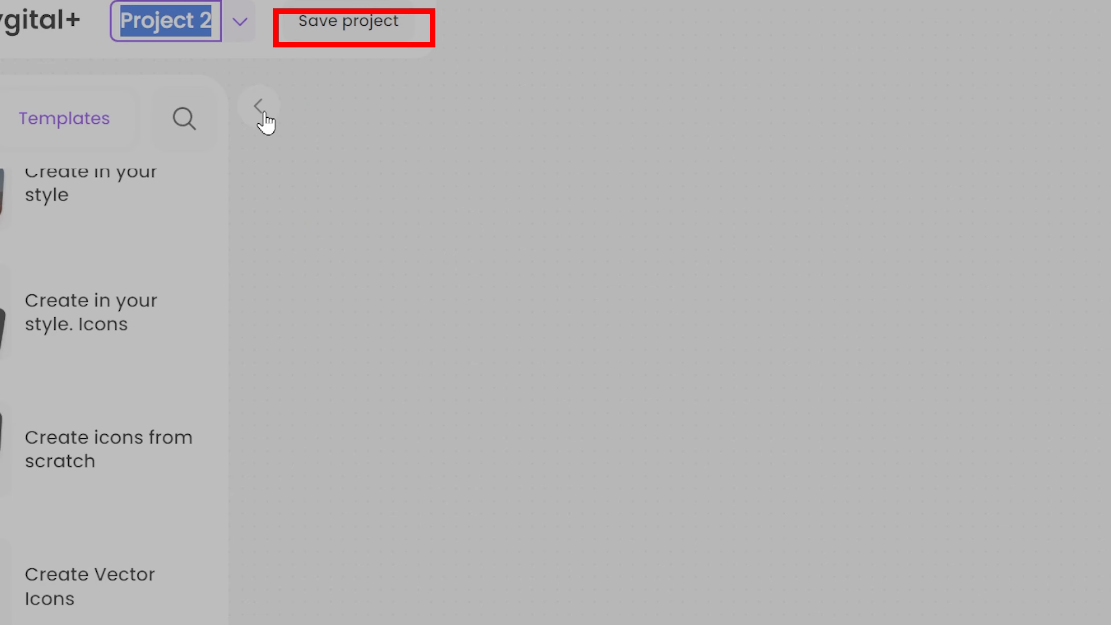
{"action": "key", "text": "Return"}
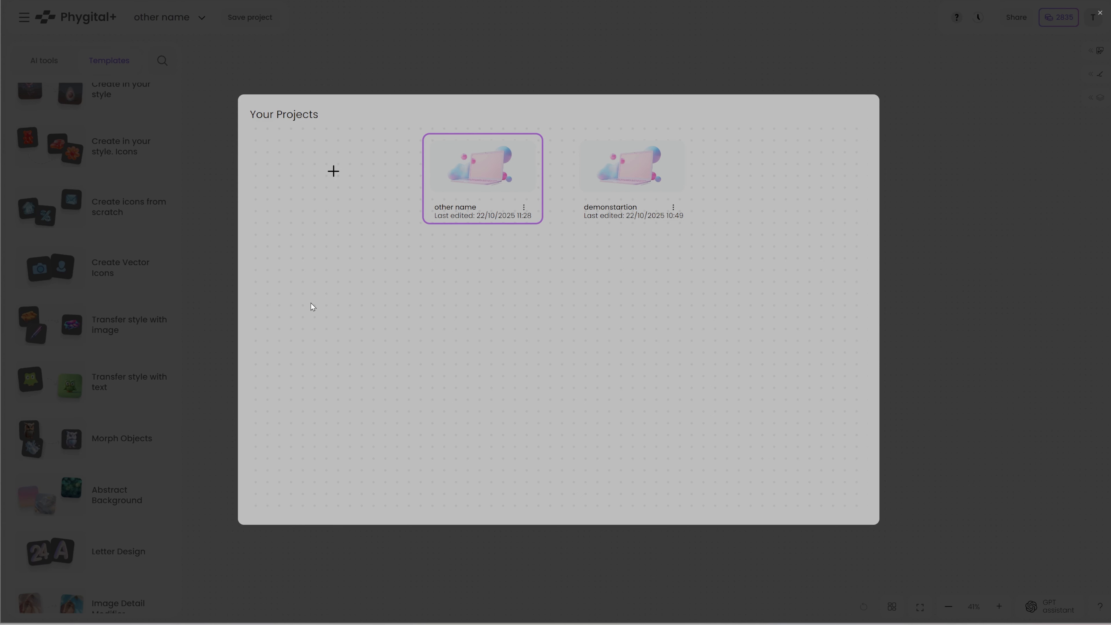
Step: Create a new project and review it in the project list
{"action": "left_click", "coordinate": [333, 171]}
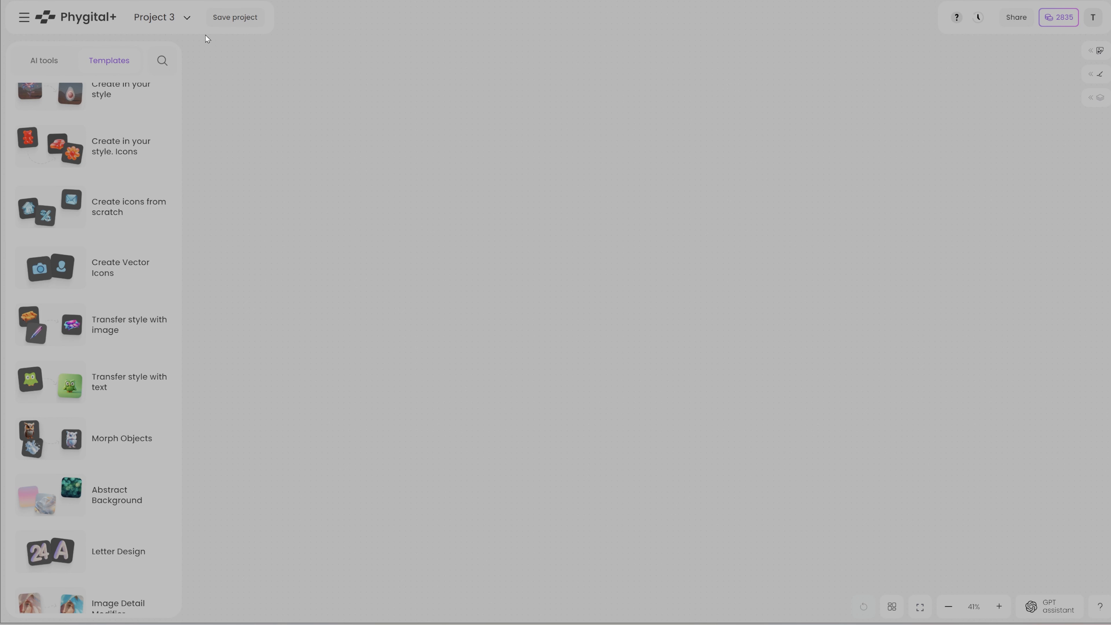
{"action": "left_click", "coordinate": [187, 17]}
{"action": "left_click", "coordinate": [213, 55]}
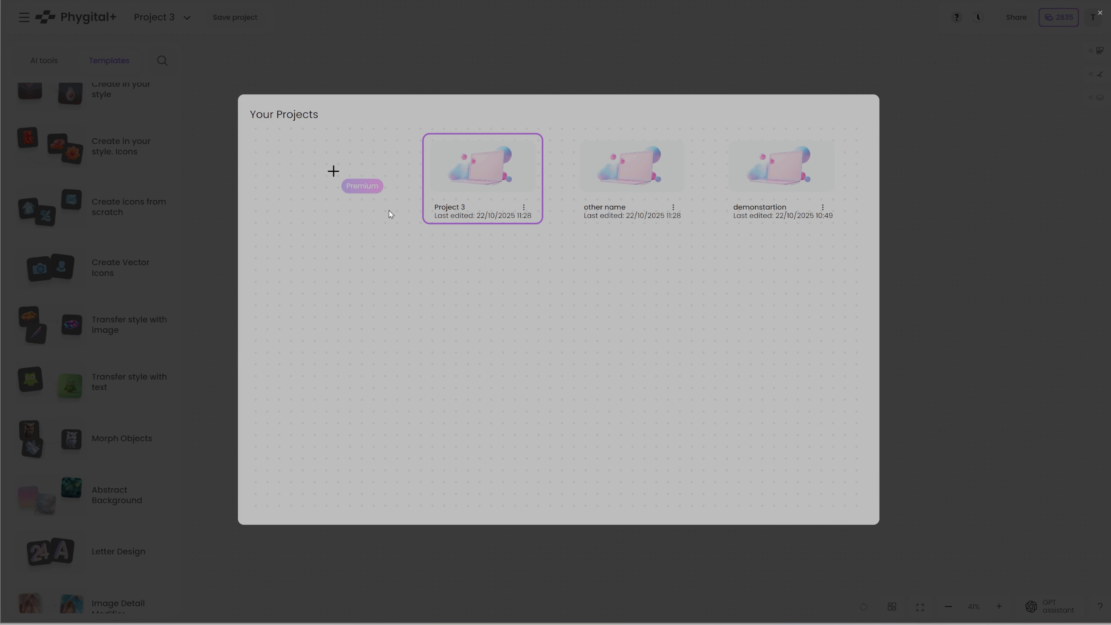
{"action": "left_click", "coordinate": [396, 60]}
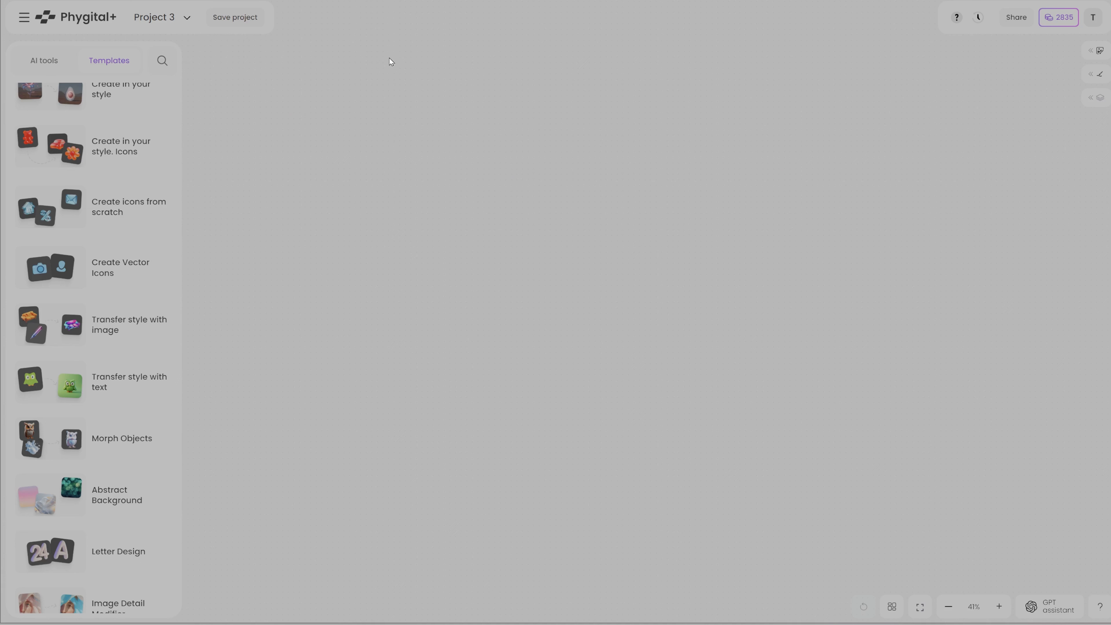
Step: Request clearing Project 3's workspace, but choose to save the project instead
{"action": "left_click", "coordinate": [188, 20]}
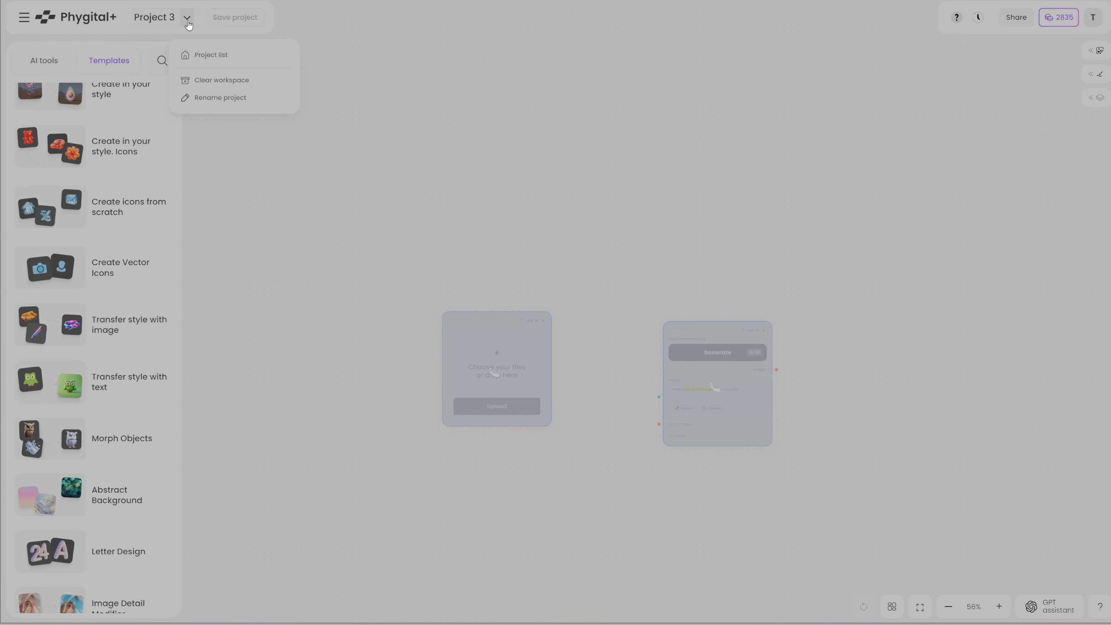
{"action": "left_click", "coordinate": [218, 81]}
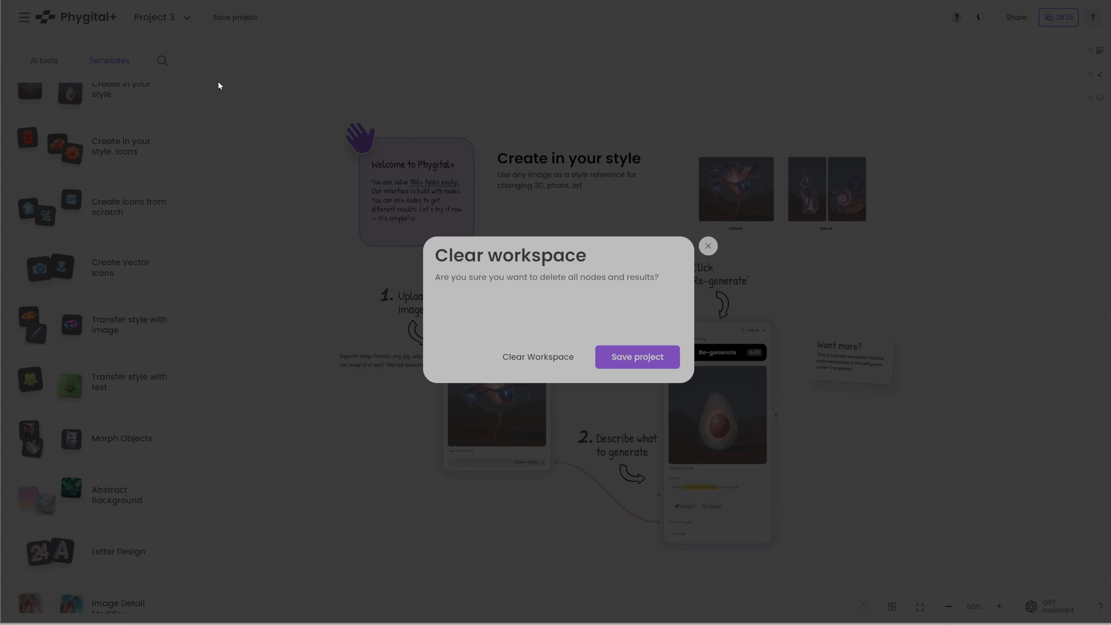
{"action": "left_click", "coordinate": [642, 356]}
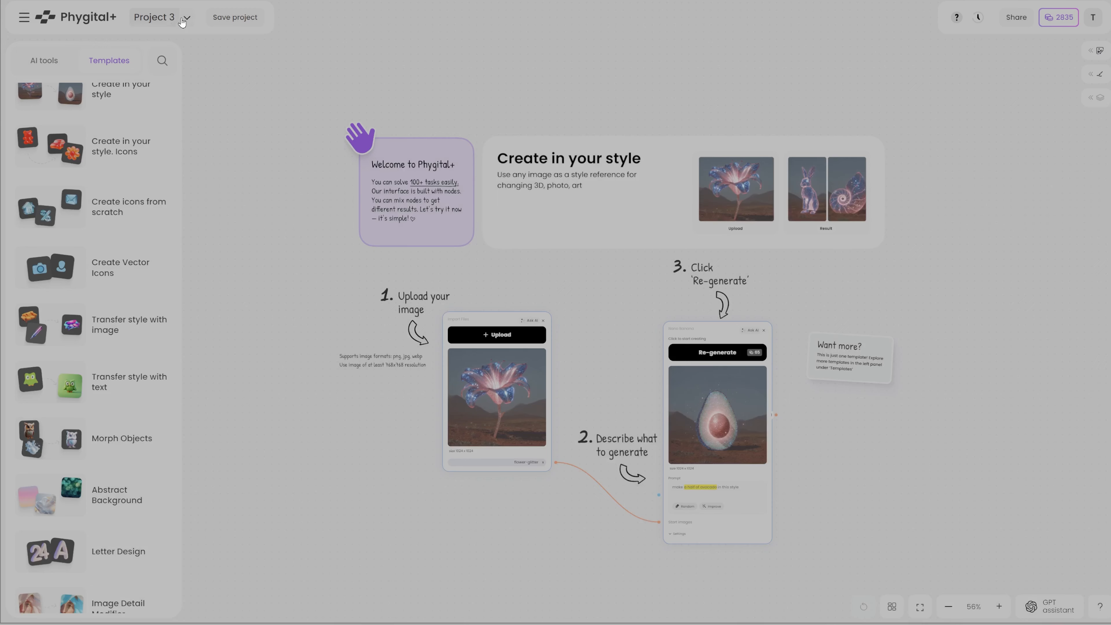
Step: Clear all nodes and results from Project 3's workspace
{"action": "left_click", "coordinate": [186, 20]}
{"action": "left_click", "coordinate": [233, 85]}
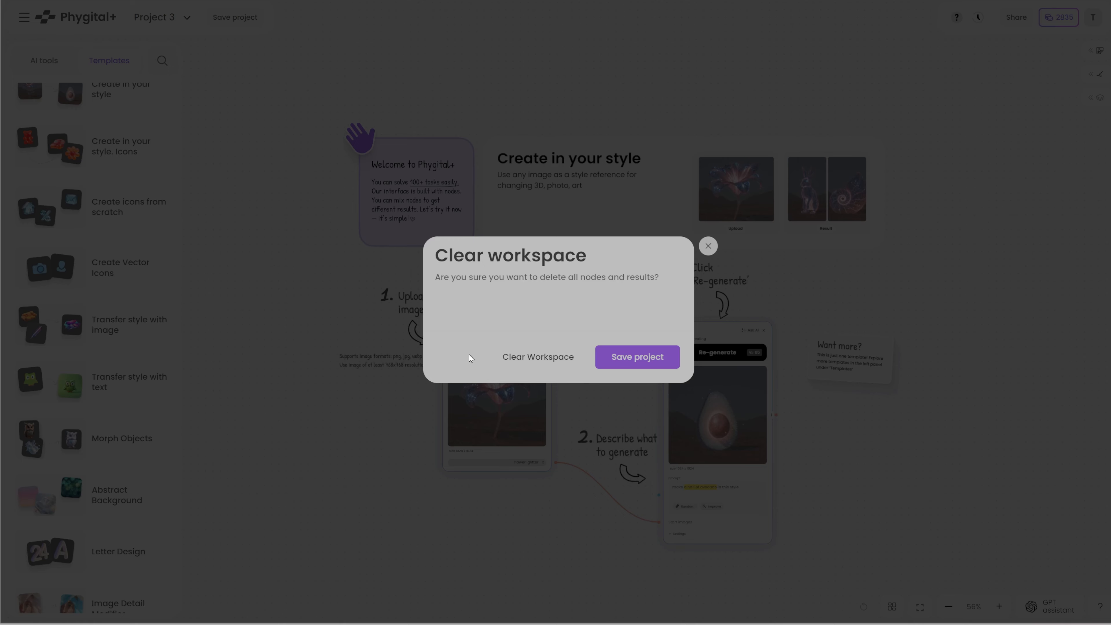
{"action": "left_click", "coordinate": [555, 353]}
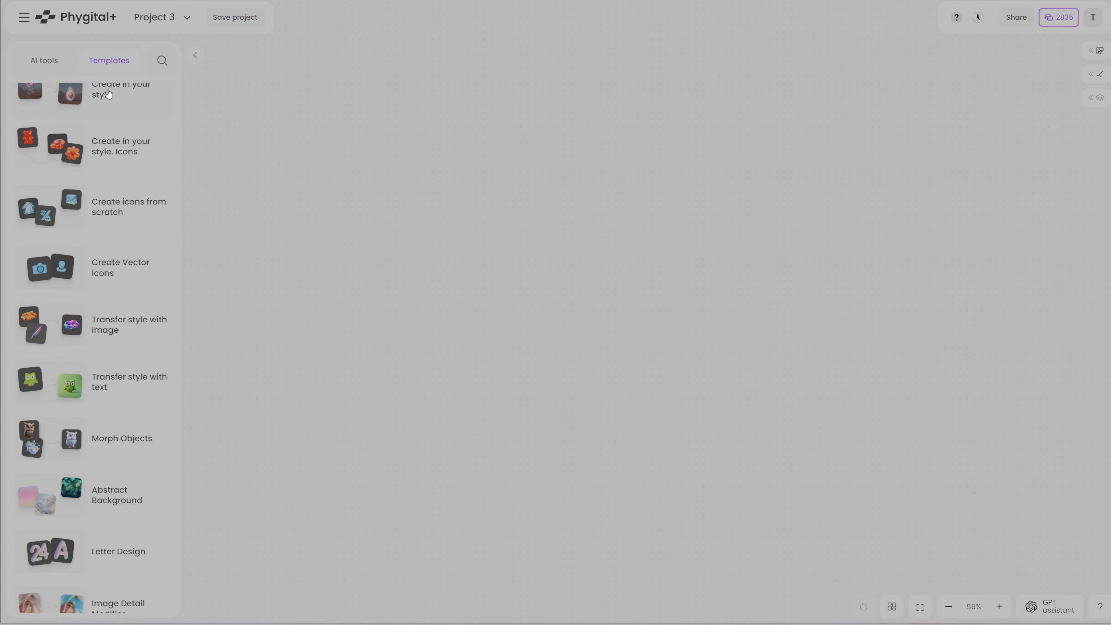
Step: Look over the available AI tools and return to the template collection
{"action": "left_click", "coordinate": [50, 65]}
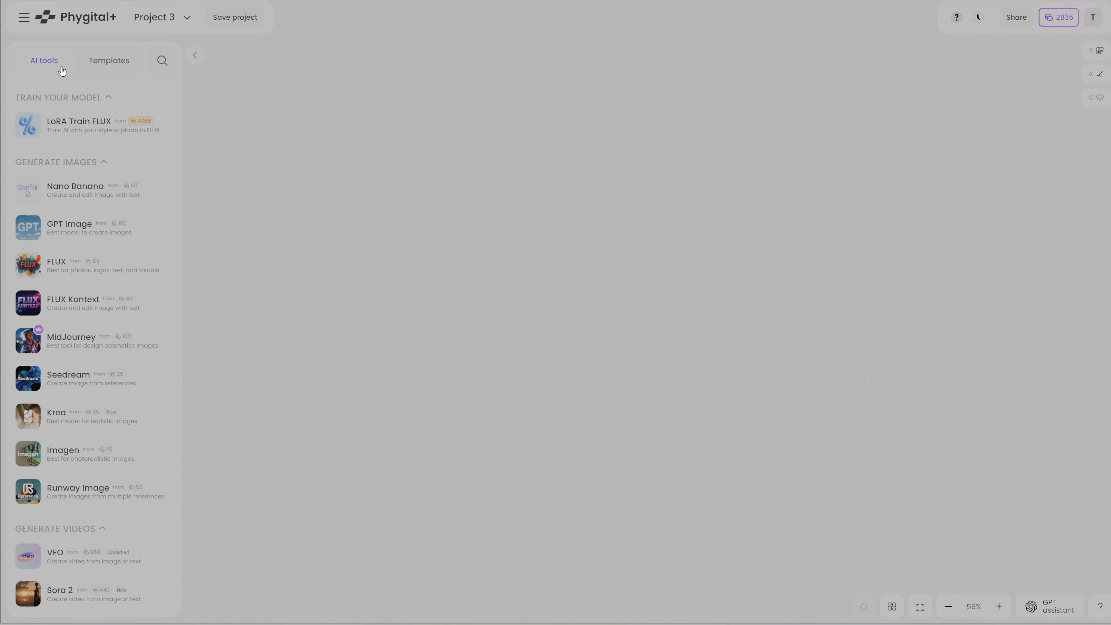
{"action": "left_click", "coordinate": [109, 62]}
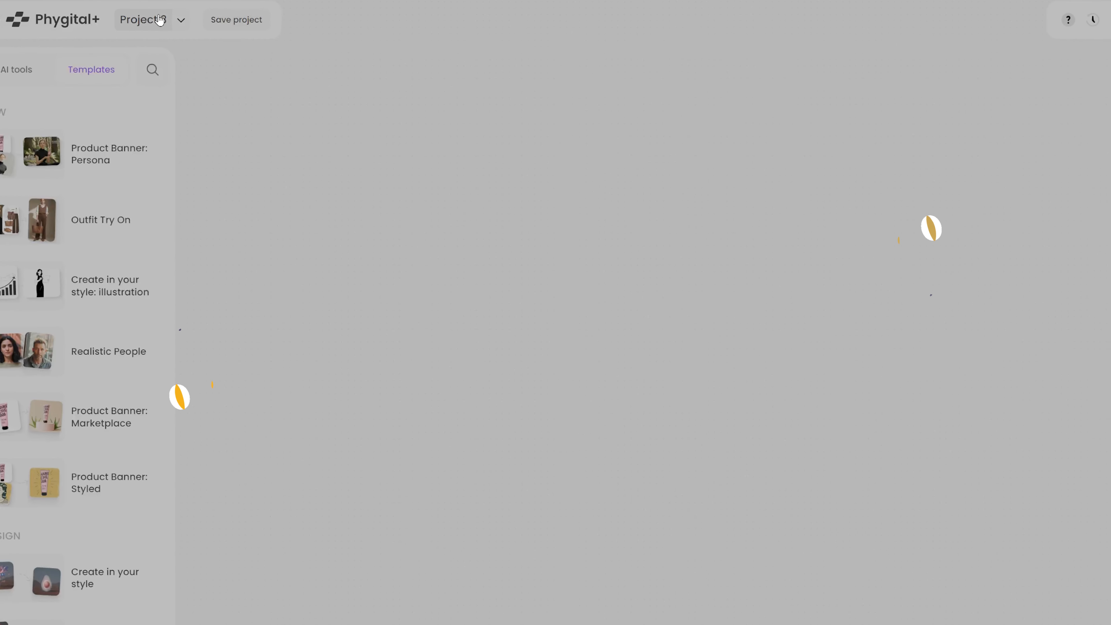
Step: Delete Project 3 from the project list and confirm the deletion
{"action": "double_click", "coordinate": [157, 18]}
{"action": "left_click", "coordinate": [169, 31]}
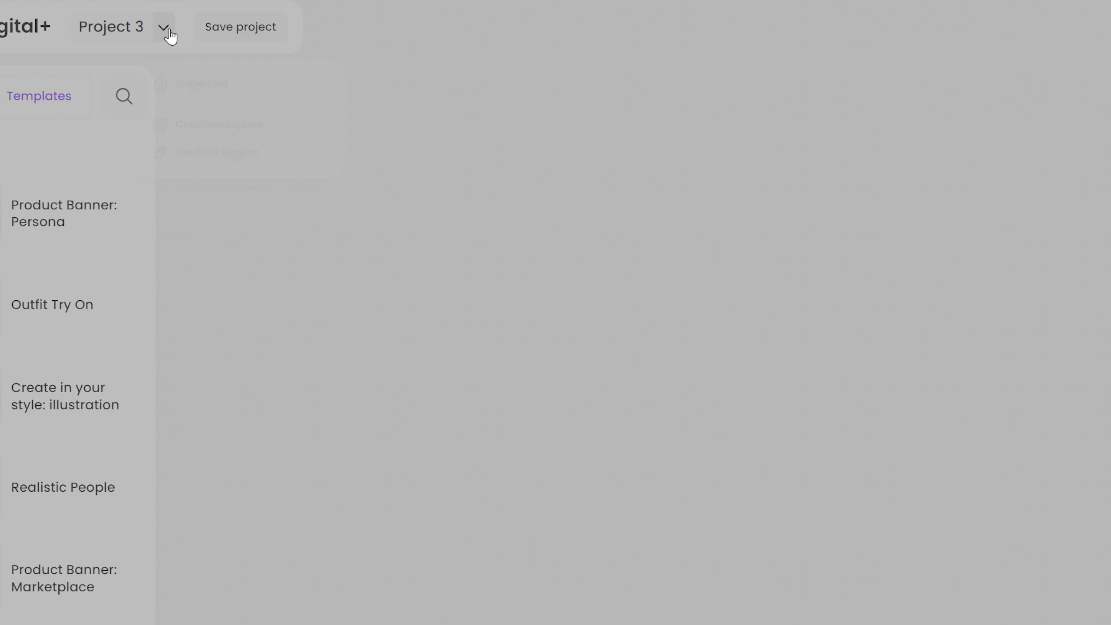
{"action": "left_click", "coordinate": [204, 90]}
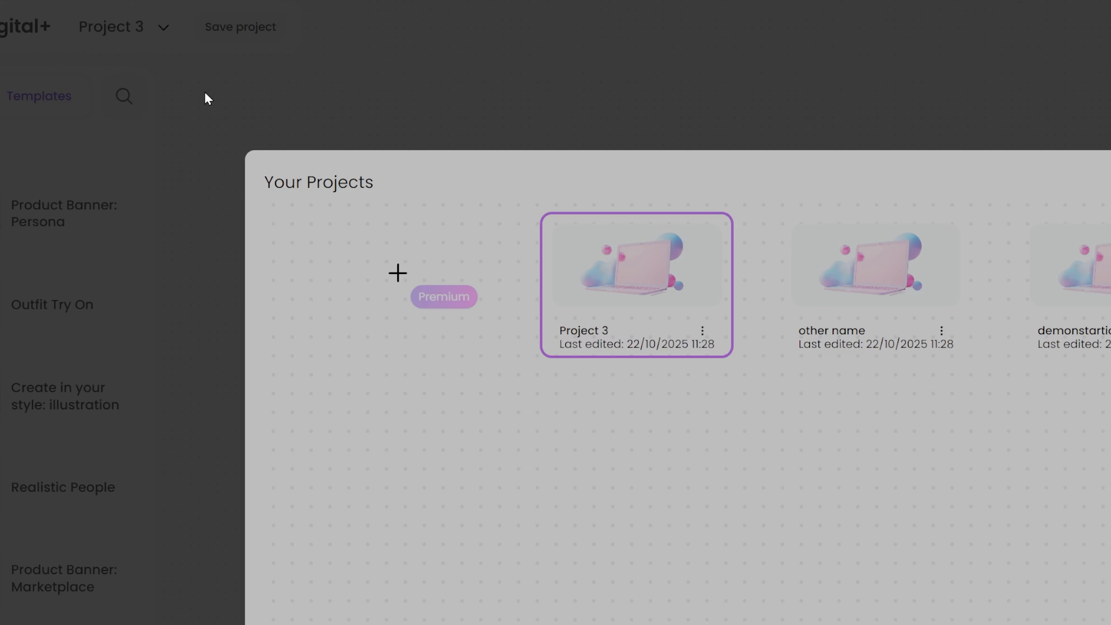
{"action": "left_click", "coordinate": [702, 330]}
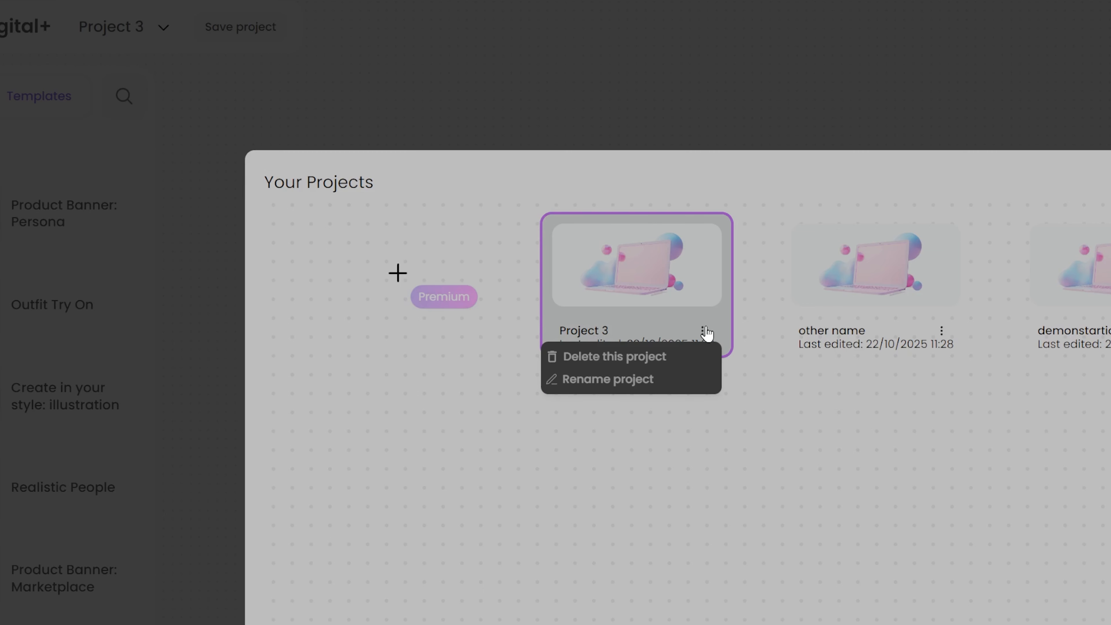
{"action": "left_click", "coordinate": [651, 358]}
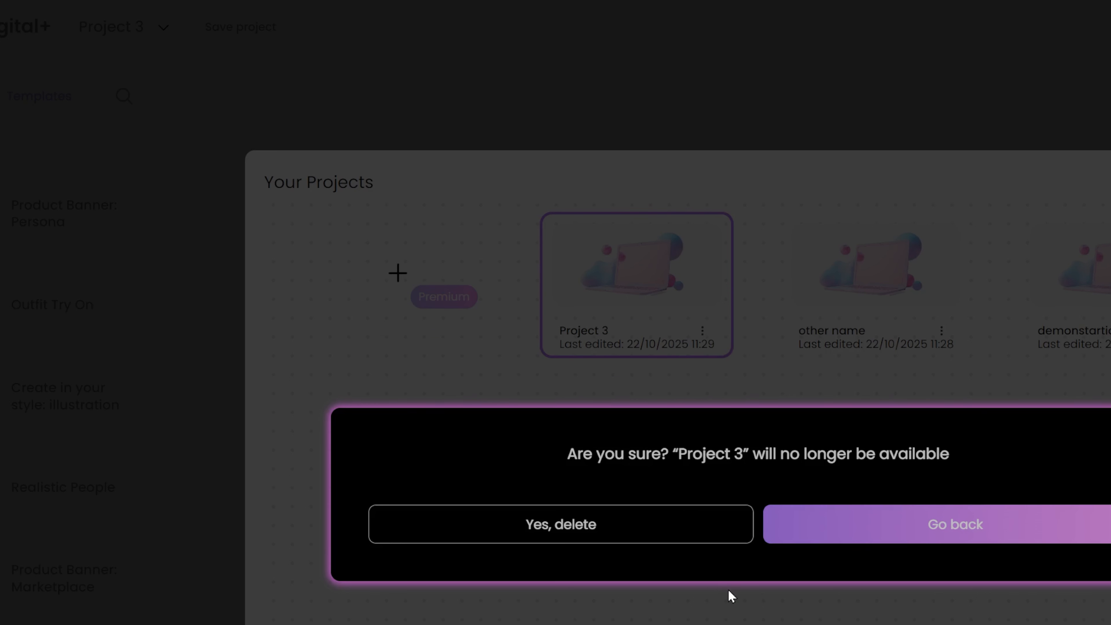
{"action": "left_click", "coordinate": [681, 526]}
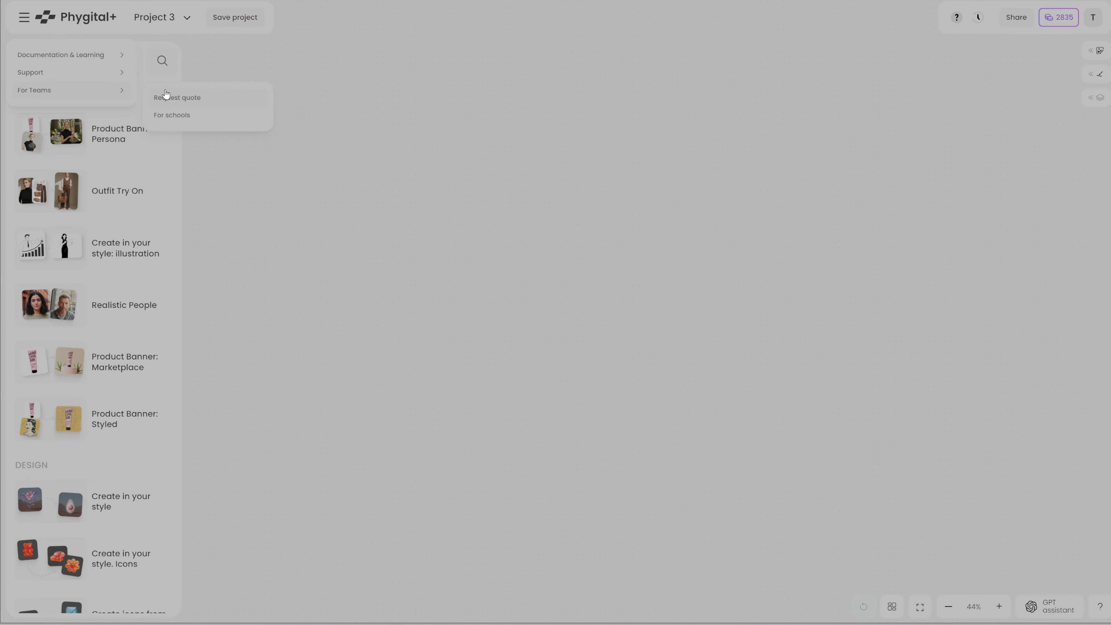
Step: Enable link sharing for the project so that anyone with the link can view it
{"action": "left_click", "coordinate": [1016, 17]}
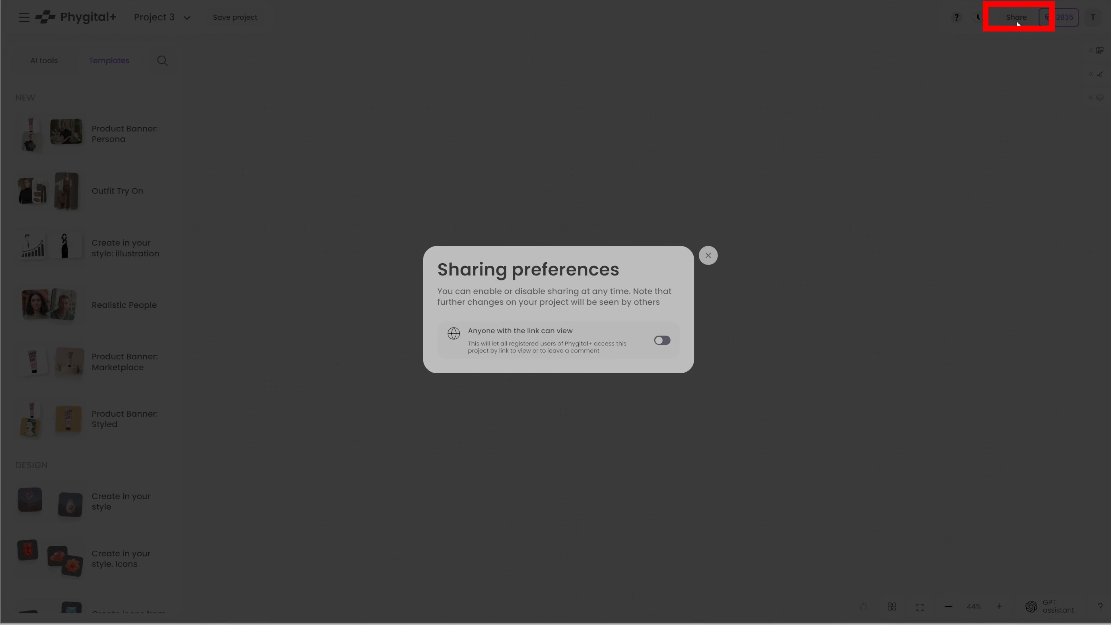
{"action": "left_click", "coordinate": [682, 345]}
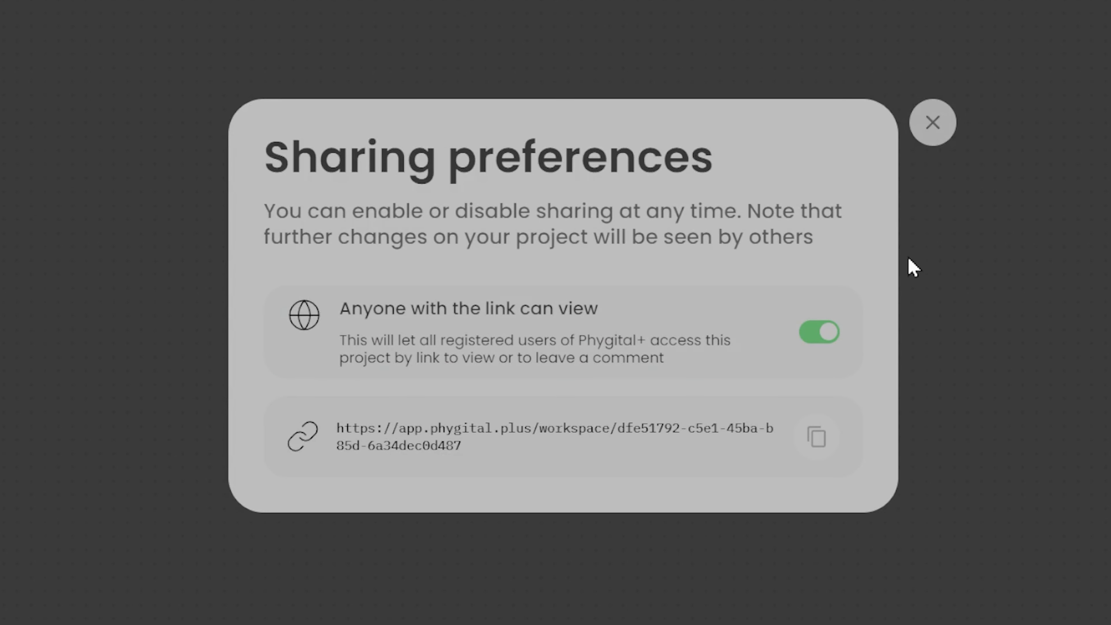
{"action": "left_click", "coordinate": [933, 122]}
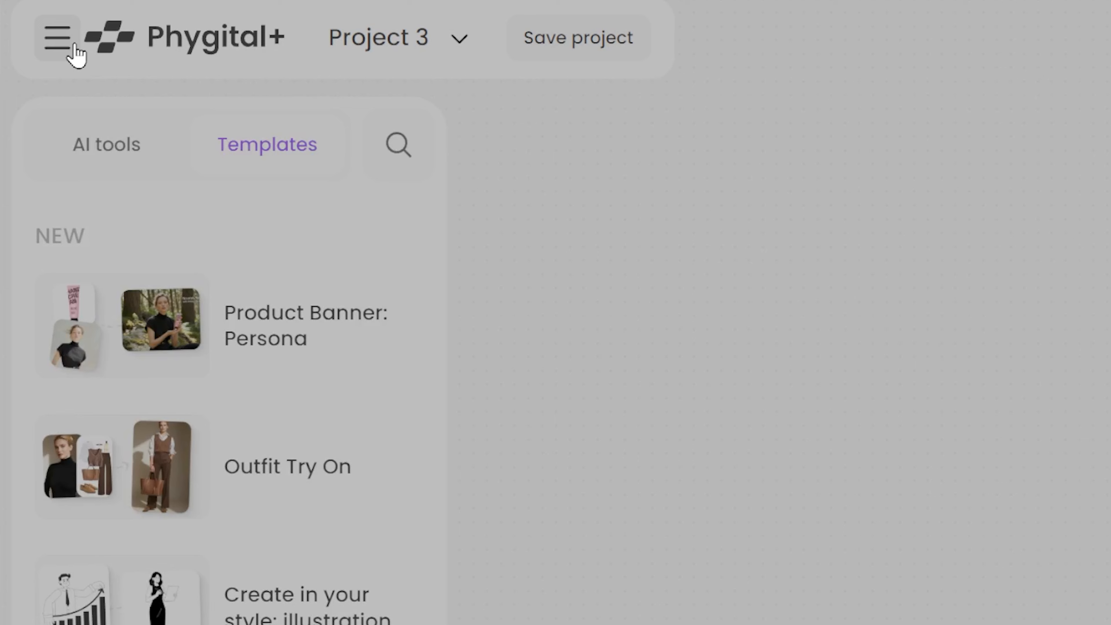
Step: Look through the help resources and the options offered for teams
{"action": "left_click", "coordinate": [75, 45]}
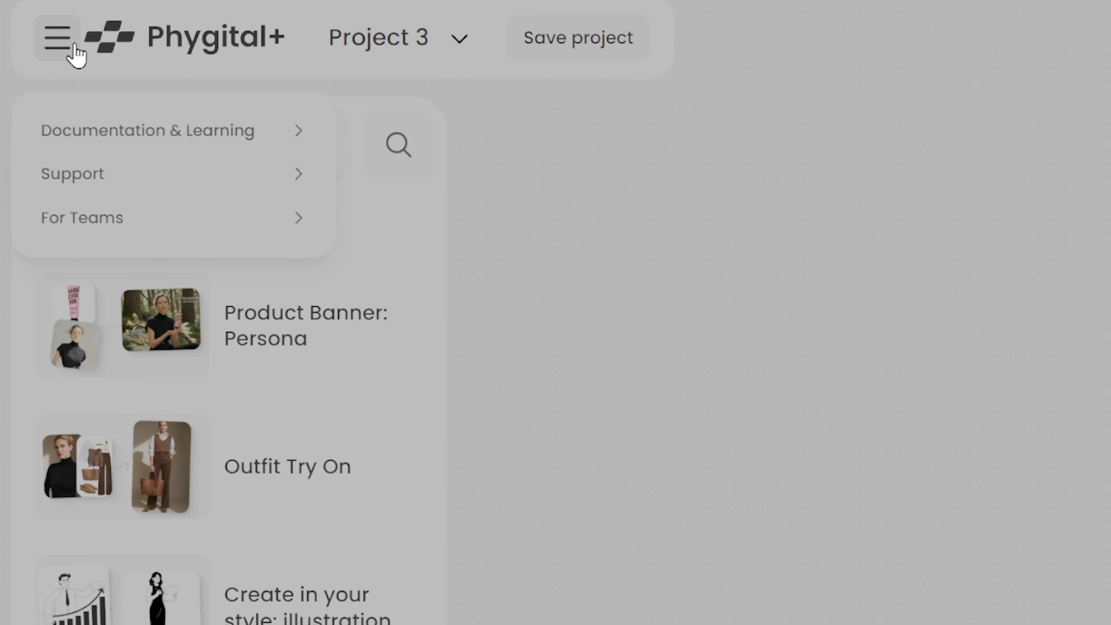
{"action": "mouse_move", "coordinate": [144, 234]}
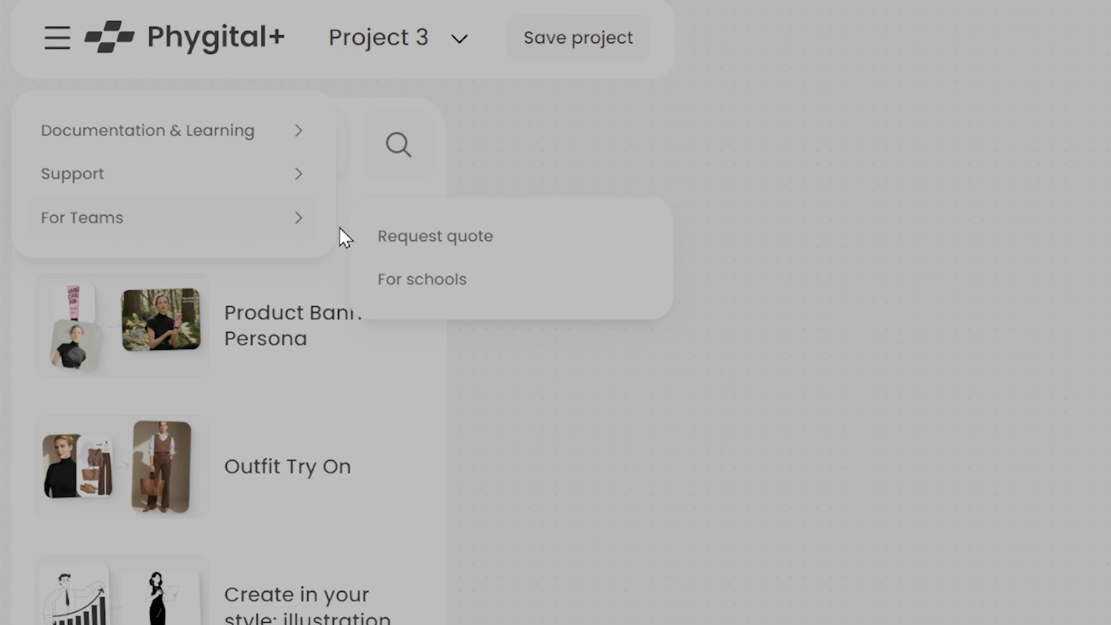
{"action": "left_click", "coordinate": [492, 256]}
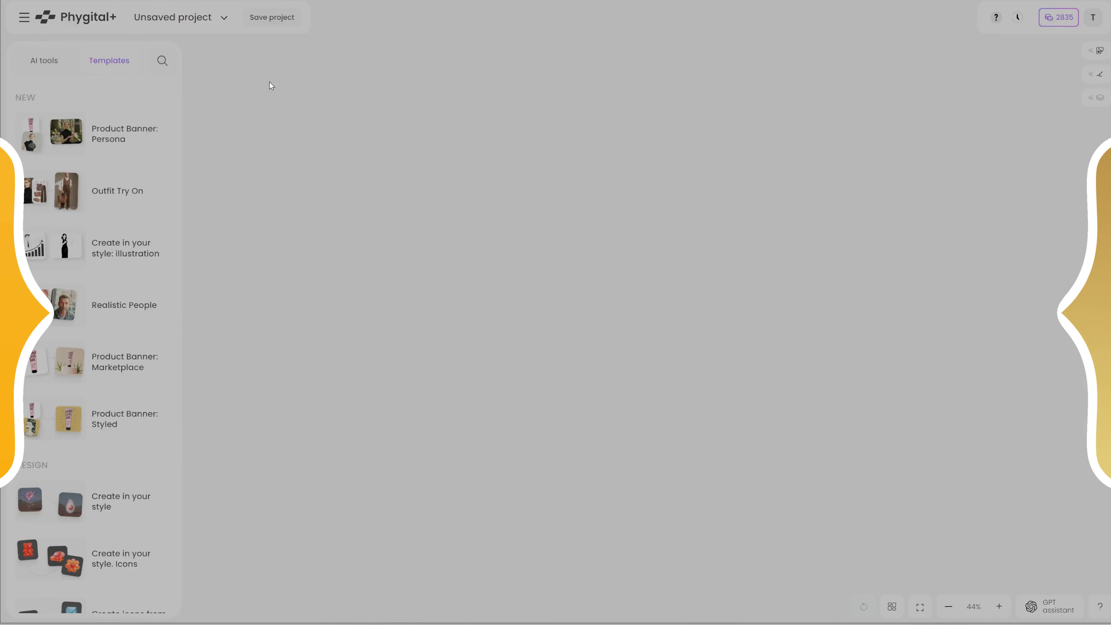
Step: Add a GPT Image node and a FLUX Kontext node, and connect the first node's image output to the second's image input
{"action": "left_click", "coordinate": [31, 65]}
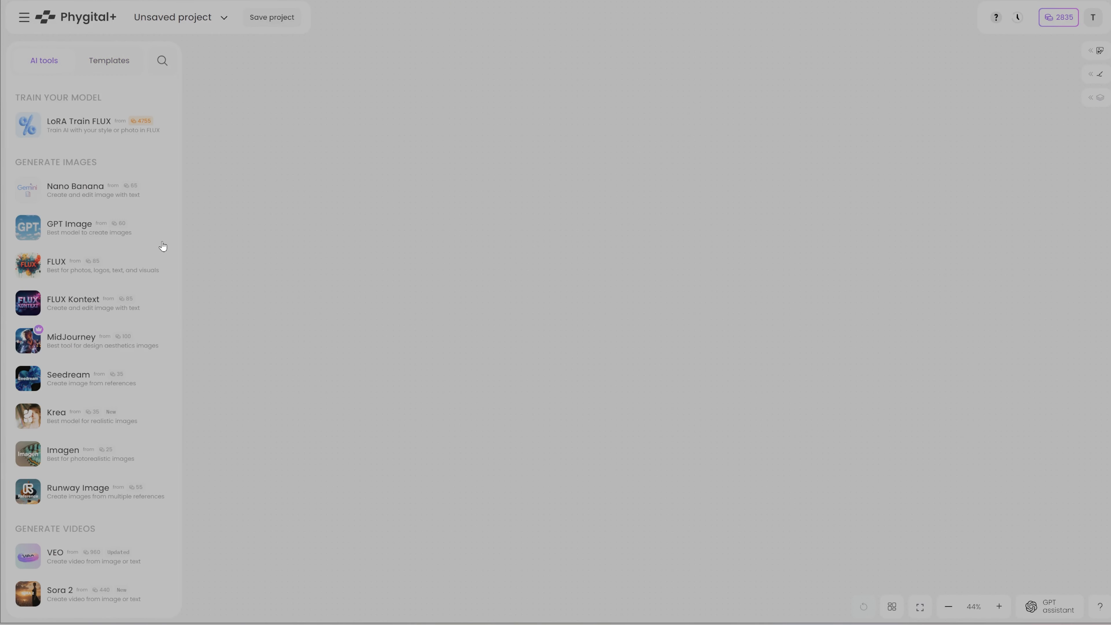
{"action": "left_click_drag", "start_coordinate": [70, 227], "coordinate": [420, 197]}
{"action": "left_click_drag", "start_coordinate": [107, 308], "coordinate": [825, 262]}
{"action": "left_click_drag", "start_coordinate": [469, 178], "coordinate": [782, 293]}
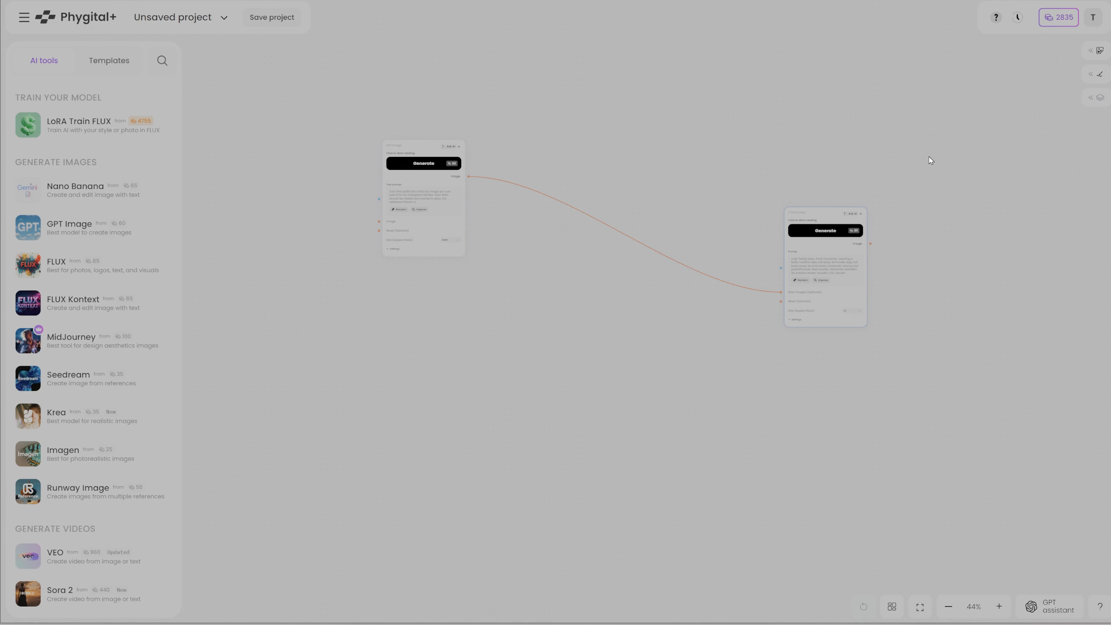
Step: Delete both connected image nodes from the canvas
{"action": "left_click_drag", "start_coordinate": [928, 155], "coordinate": [315, 335]}
{"action": "key", "text": "Delete"}
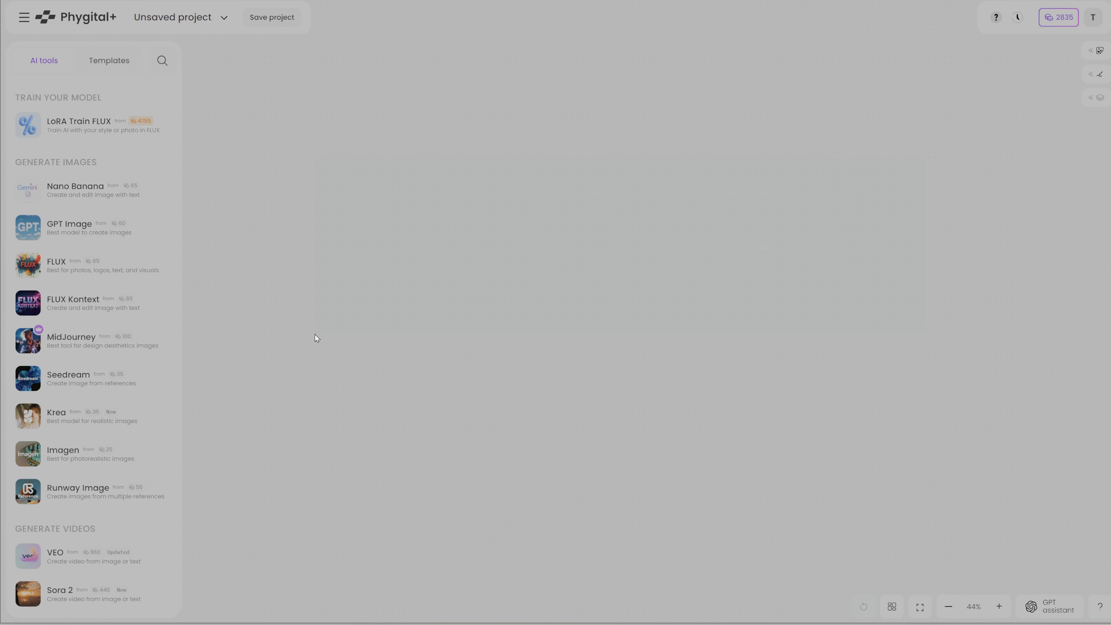
Step: Load the "Create in your style: illustration" template to look over its guided workflow, and remove it from the canvas again
{"action": "left_click", "coordinate": [110, 65]}
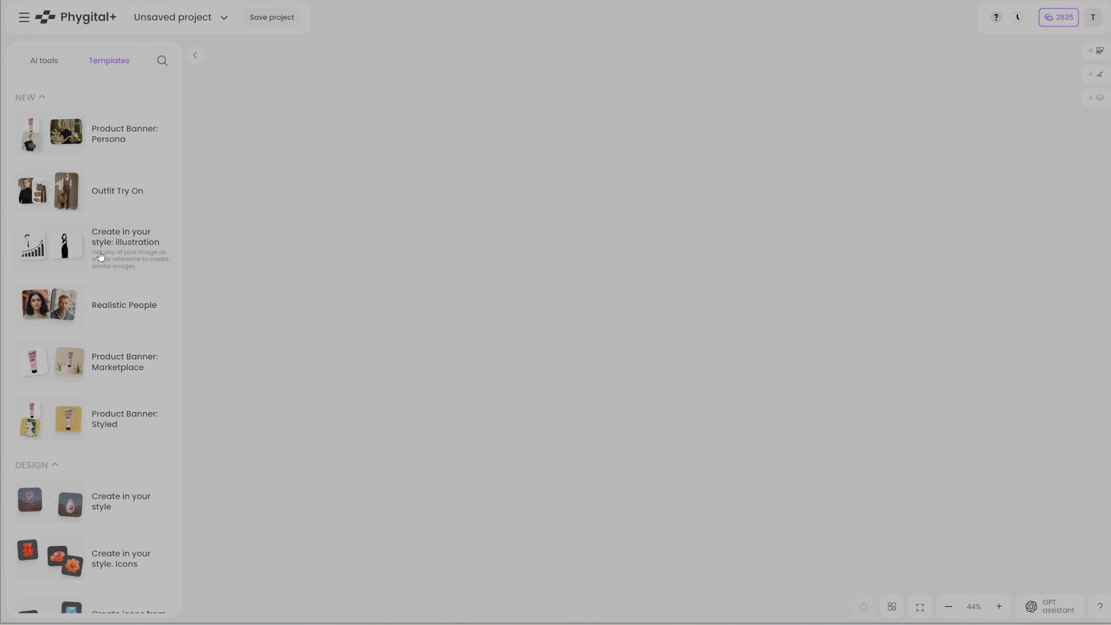
{"action": "left_click", "coordinate": [97, 256]}
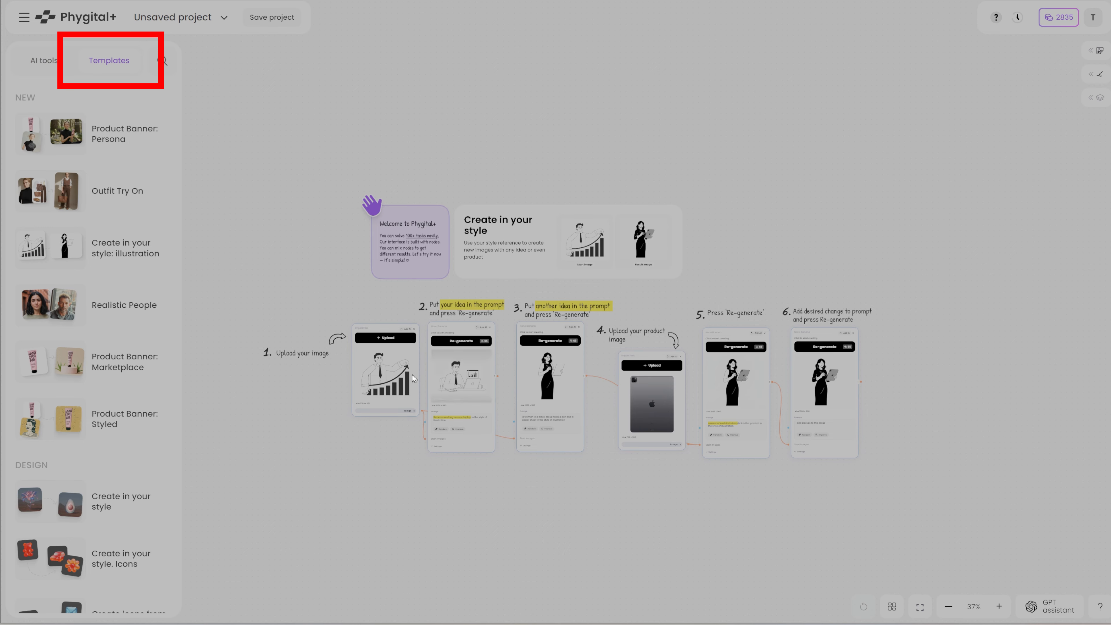
{"action": "scroll", "coordinate": [378, 354], "scroll_direction": "up", "scroll_amount": 5}
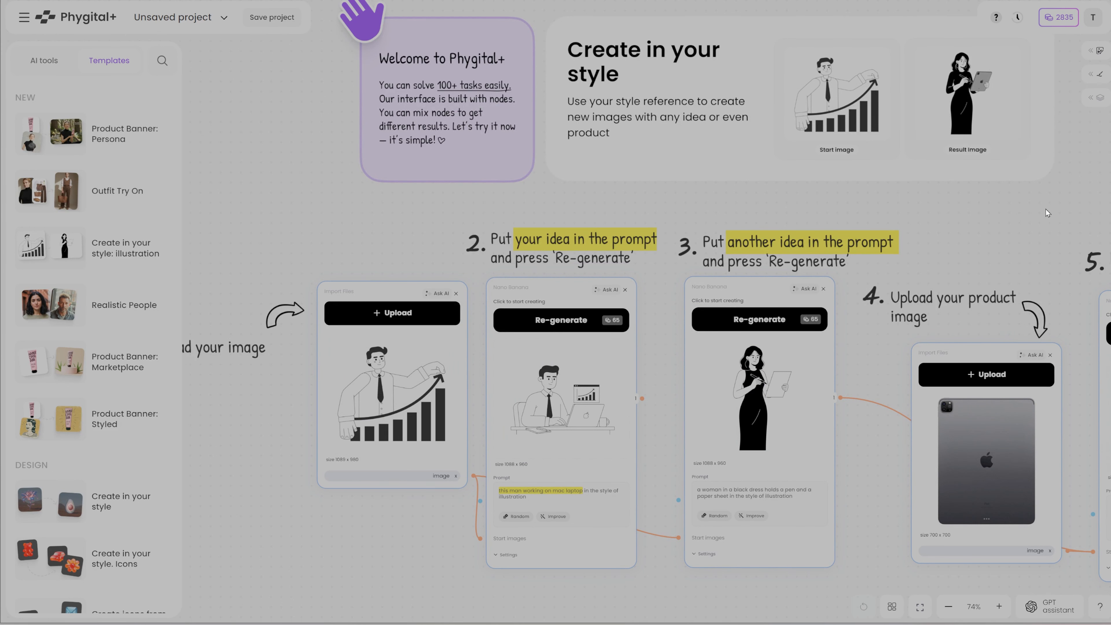
{"action": "left_click", "coordinate": [485, 164]}
{"action": "key", "text": "Delete"}
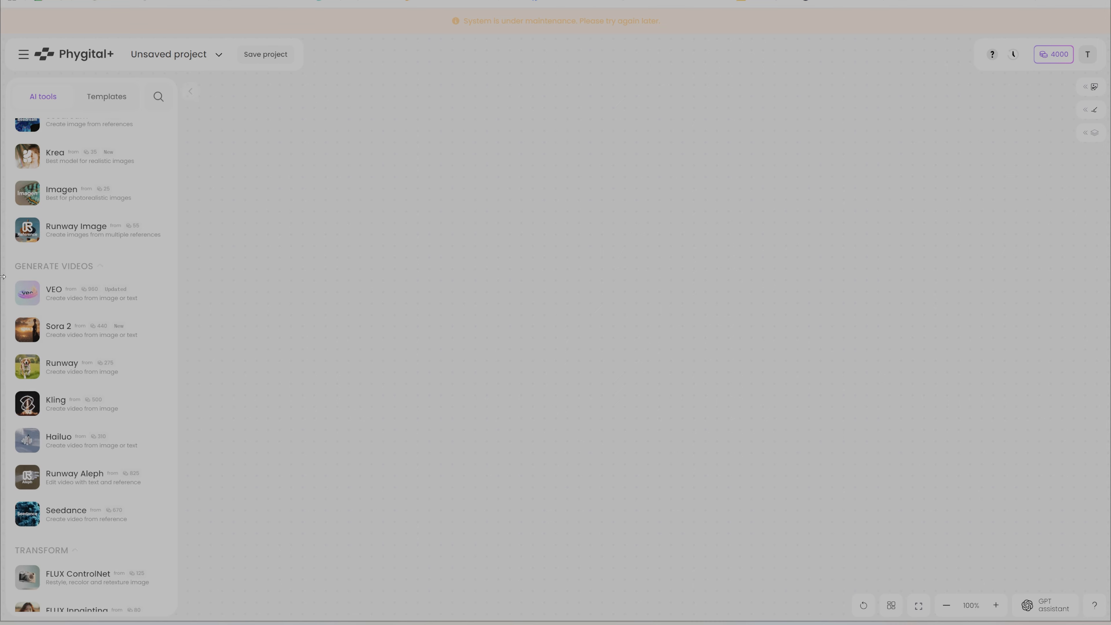
Step: Add a Seedream node and a Runway Image node to the canvas and place them side by side
{"action": "scroll", "coordinate": [94, 262], "scroll_direction": "up", "scroll_amount": 6}
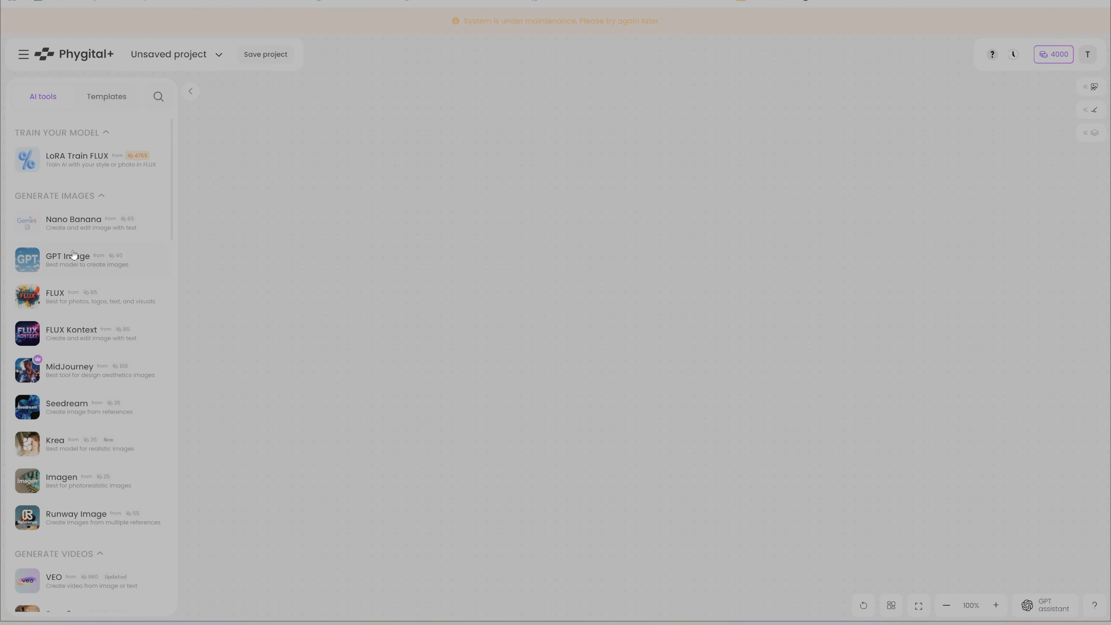
{"action": "left_click", "coordinate": [69, 411]}
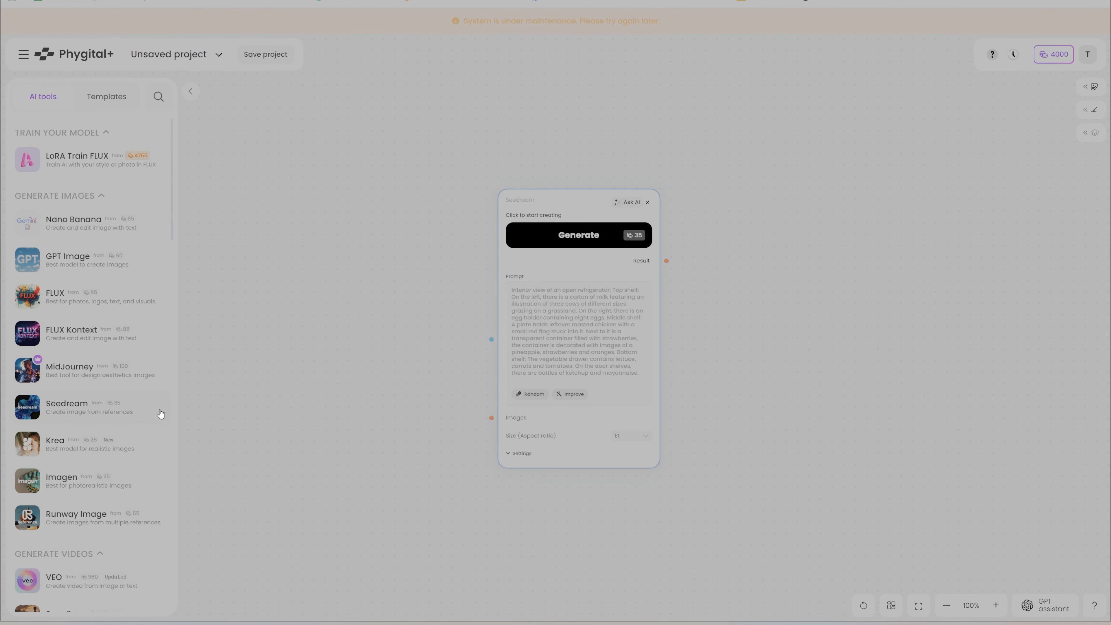
{"action": "left_click_drag", "start_coordinate": [592, 198], "coordinate": [294, 157]}
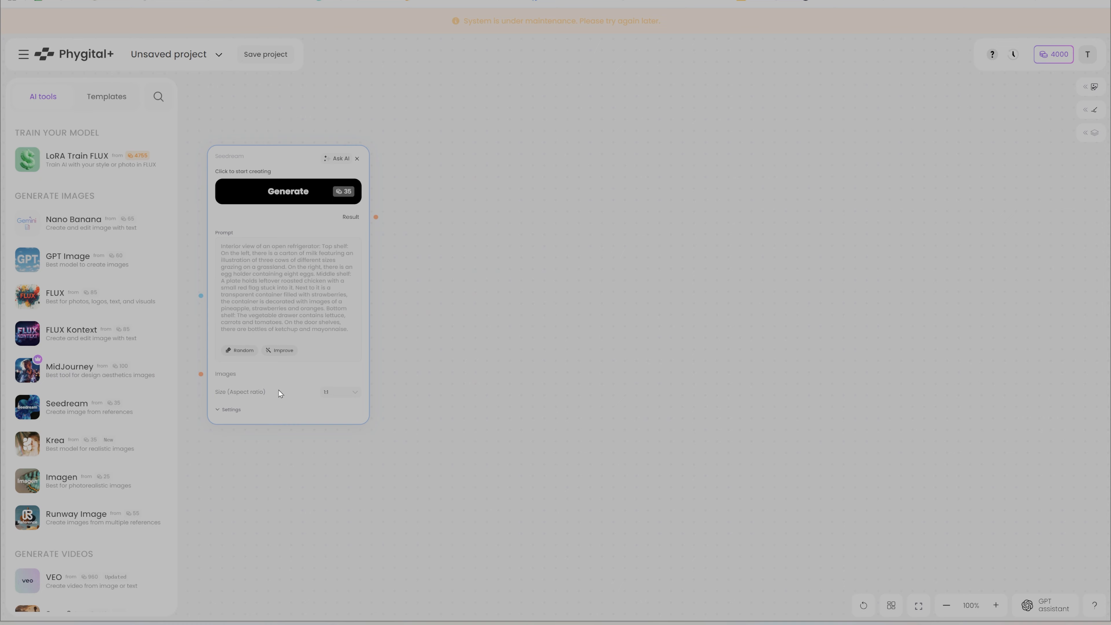
{"action": "left_click", "coordinate": [92, 517]}
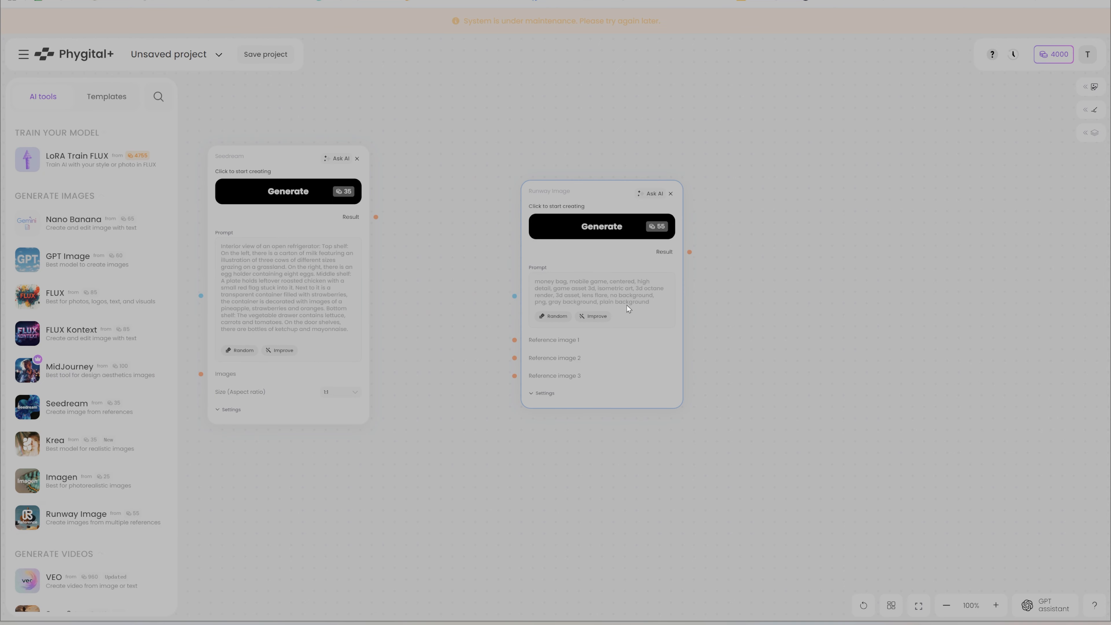
{"action": "left_click_drag", "start_coordinate": [595, 193], "coordinate": [496, 186]}
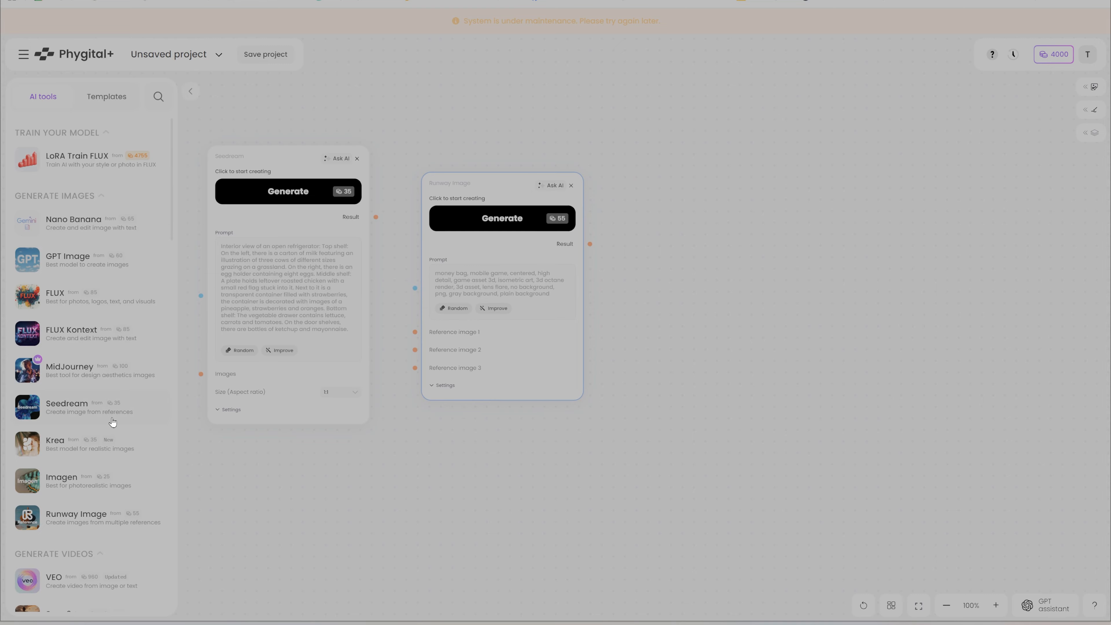
Step: Add a VEO video node and place it clear of the Runway Image node, on its far side from Seedream
{"action": "scroll", "coordinate": [112, 421], "scroll_direction": "down", "scroll_amount": 4}
{"action": "left_click", "coordinate": [125, 405]}
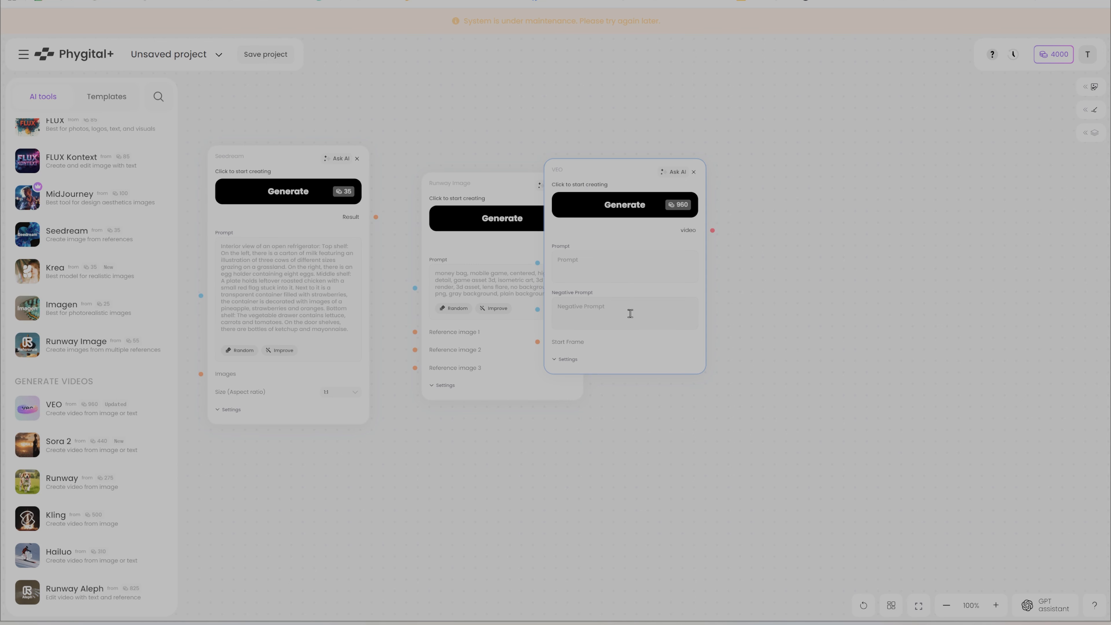
{"action": "left_click_drag", "start_coordinate": [642, 357], "coordinate": [729, 375]}
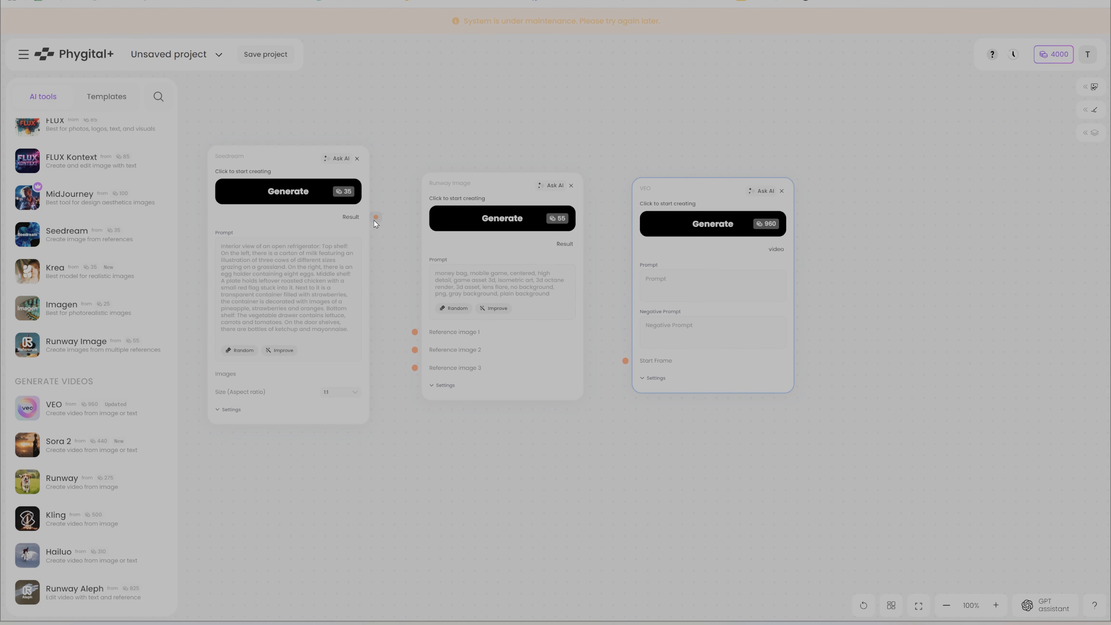
{"action": "mouse_move", "coordinate": [374, 221]}
{"action": "left_mouse_down"}
{"action": "mouse_move", "coordinate": [406, 334]}
{"action": "mouse_move", "coordinate": [388, 304]}
{"action": "mouse_move", "coordinate": [378, 218]}
{"action": "left_mouse_up"}
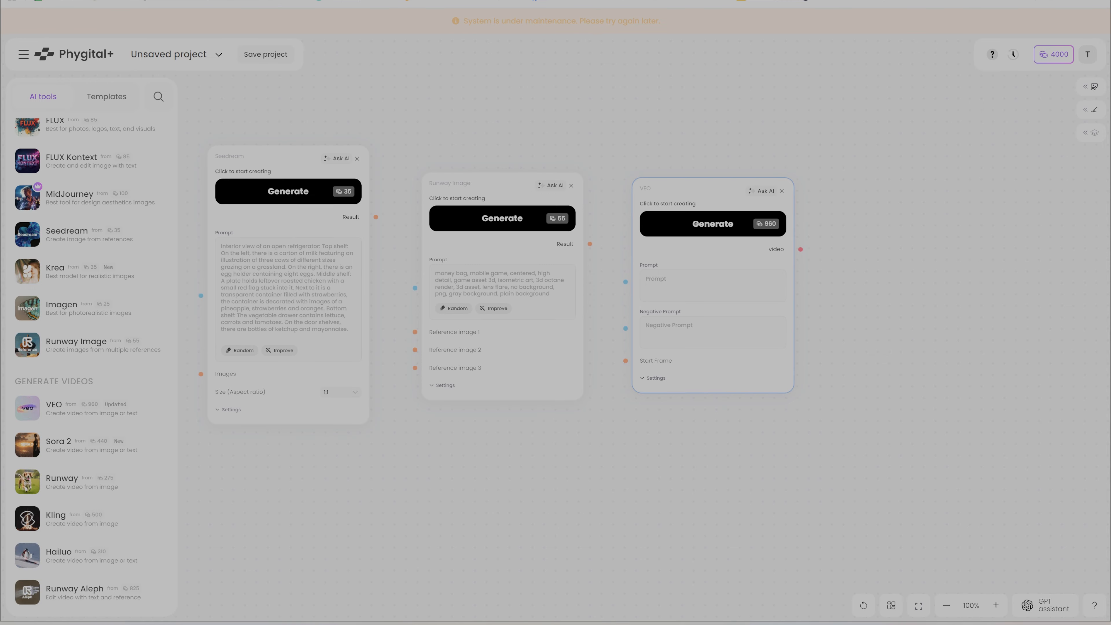
Step: Add a Voice Creation node beside the VEO node and a Sound Creation node at the end of the row
{"action": "scroll", "coordinate": [110, 464], "scroll_direction": "down", "scroll_amount": 9}
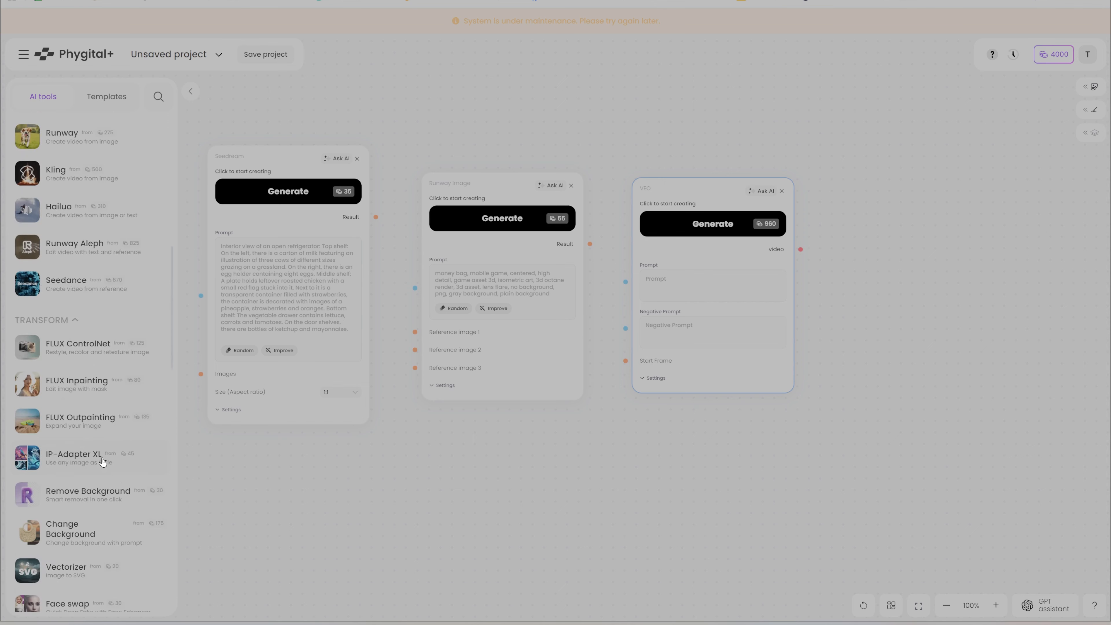
{"action": "scroll", "coordinate": [102, 462], "scroll_direction": "down", "scroll_amount": 9}
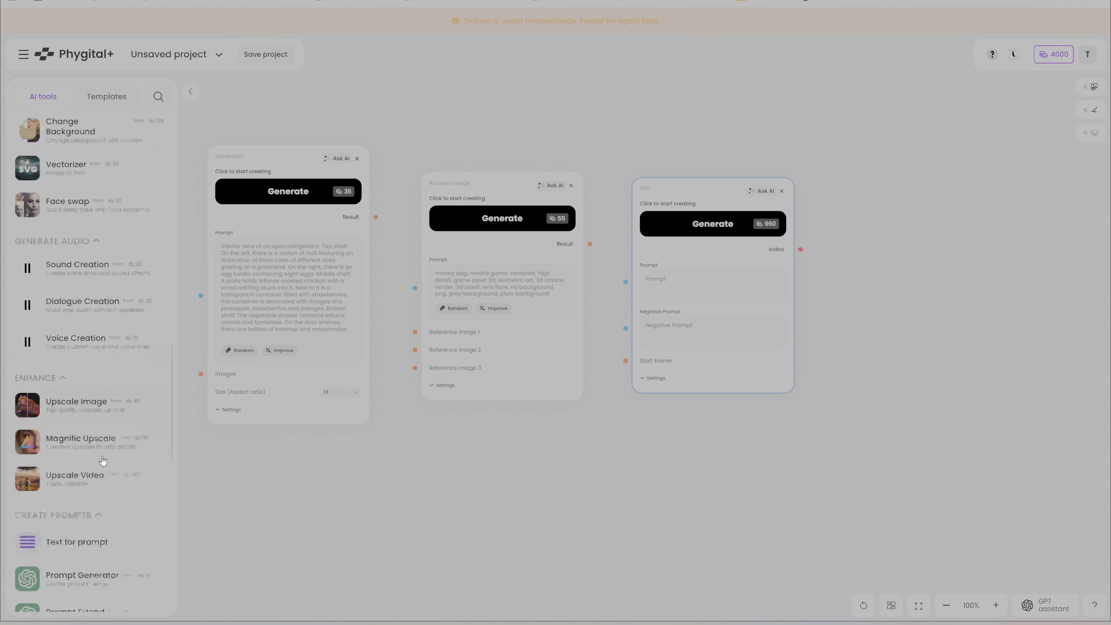
{"action": "left_click_drag", "start_coordinate": [94, 284], "coordinate": [528, 275]}
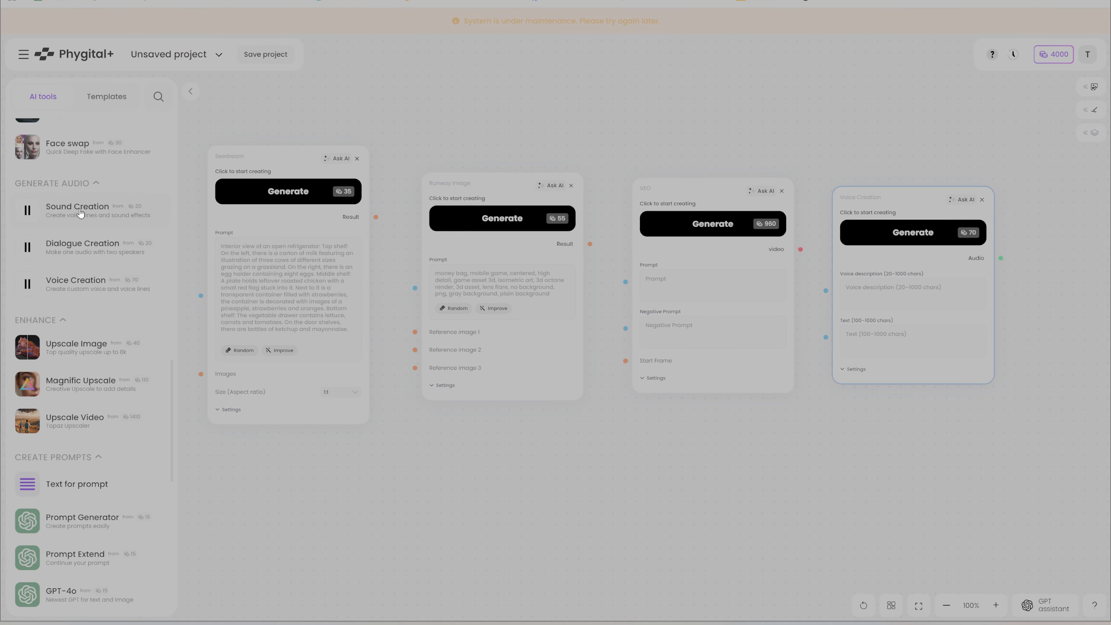
{"action": "mouse_move", "coordinate": [80, 213]}
{"action": "left_mouse_down"}
{"action": "mouse_move", "coordinate": [577, 226]}
{"action": "mouse_move", "coordinate": [860, 285]}
{"action": "mouse_move", "coordinate": [1109, 235]}
{"action": "left_mouse_up"}
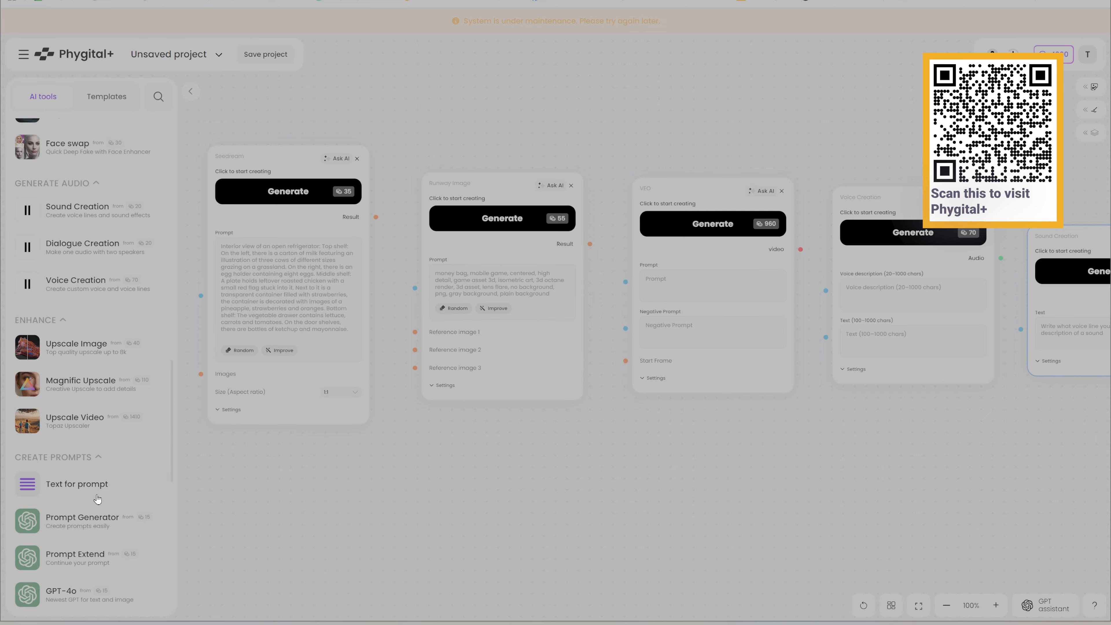
Step: Add a GPT-4o node from the prompt creation tools and place it beneath the Voice Creation node
{"action": "scroll", "coordinate": [88, 420], "scroll_direction": "up", "scroll_amount": 6}
{"action": "scroll", "coordinate": [84, 414], "scroll_direction": "up", "scroll_amount": 4}
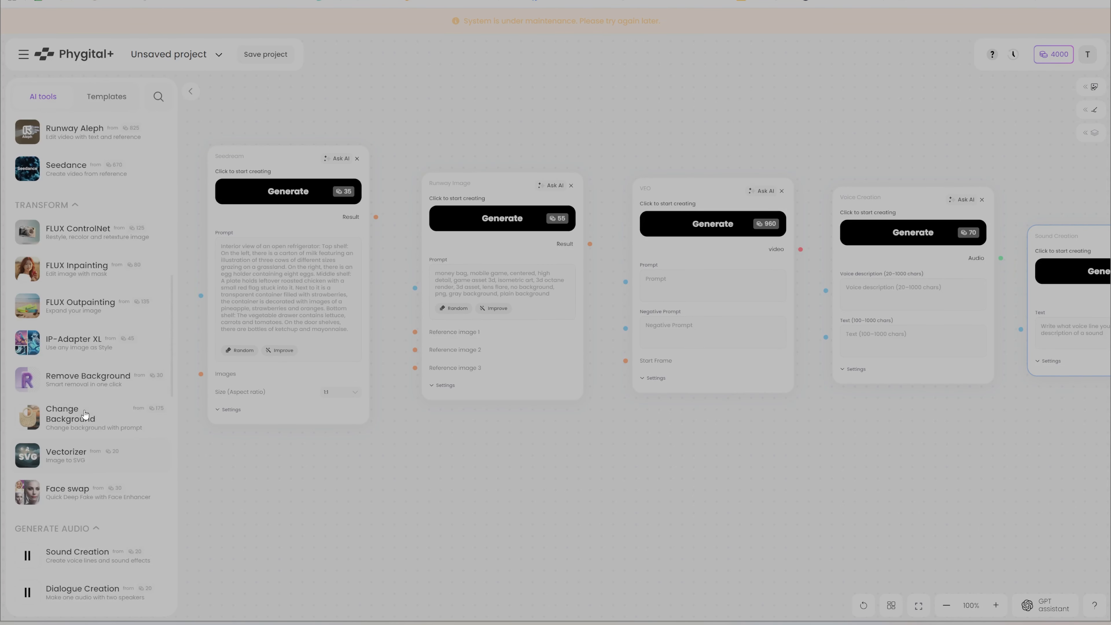
{"action": "scroll", "coordinate": [75, 402], "scroll_direction": "up", "scroll_amount": 4}
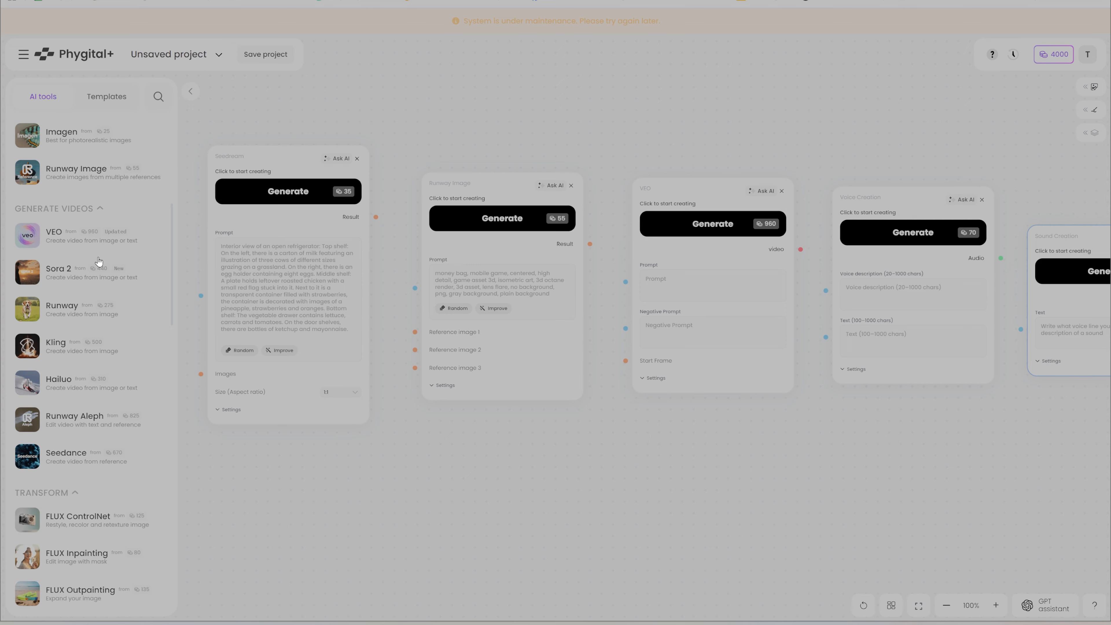
{"action": "scroll", "coordinate": [79, 239], "scroll_direction": "up", "scroll_amount": 8}
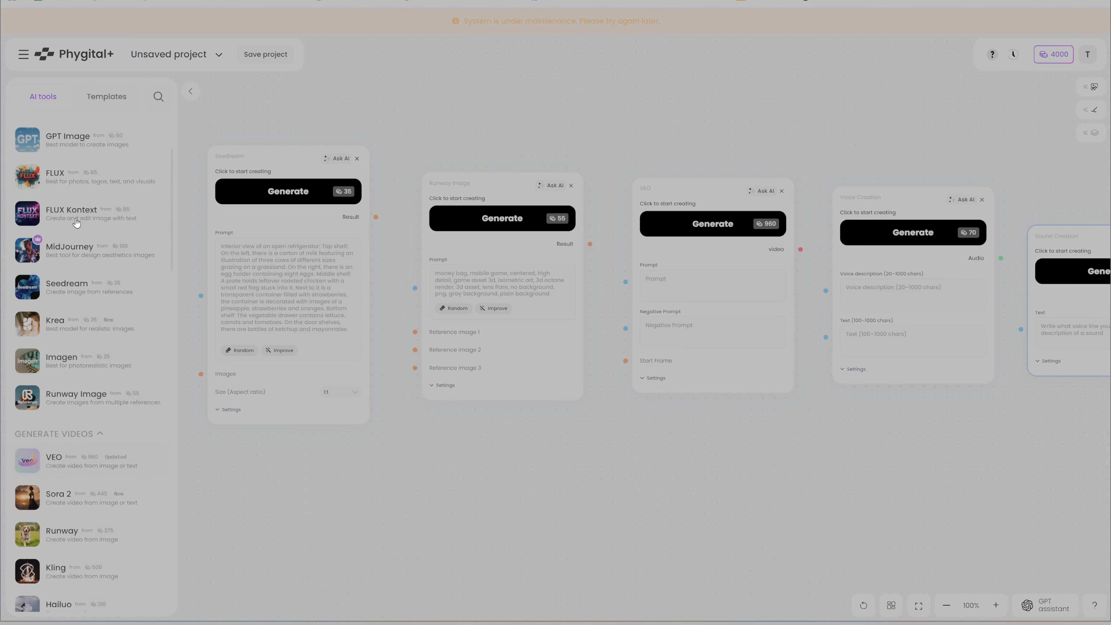
{"action": "scroll", "coordinate": [76, 223], "scroll_direction": "down", "scroll_amount": 20}
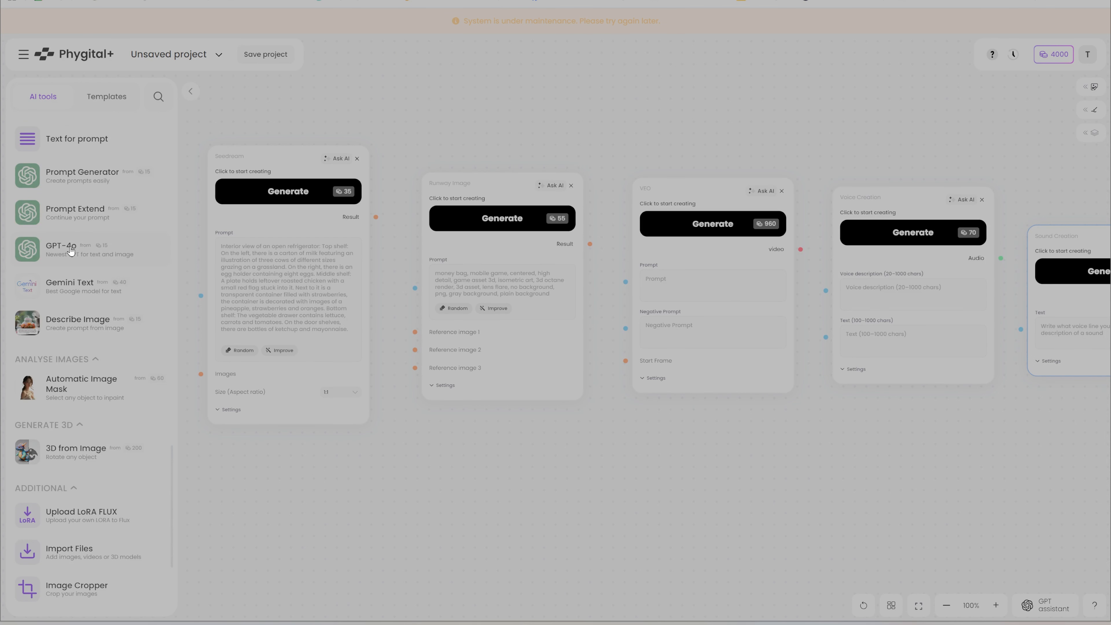
{"action": "left_click", "coordinate": [68, 256]}
{"action": "left_click_drag", "start_coordinate": [1110, 278], "coordinate": [913, 436]}
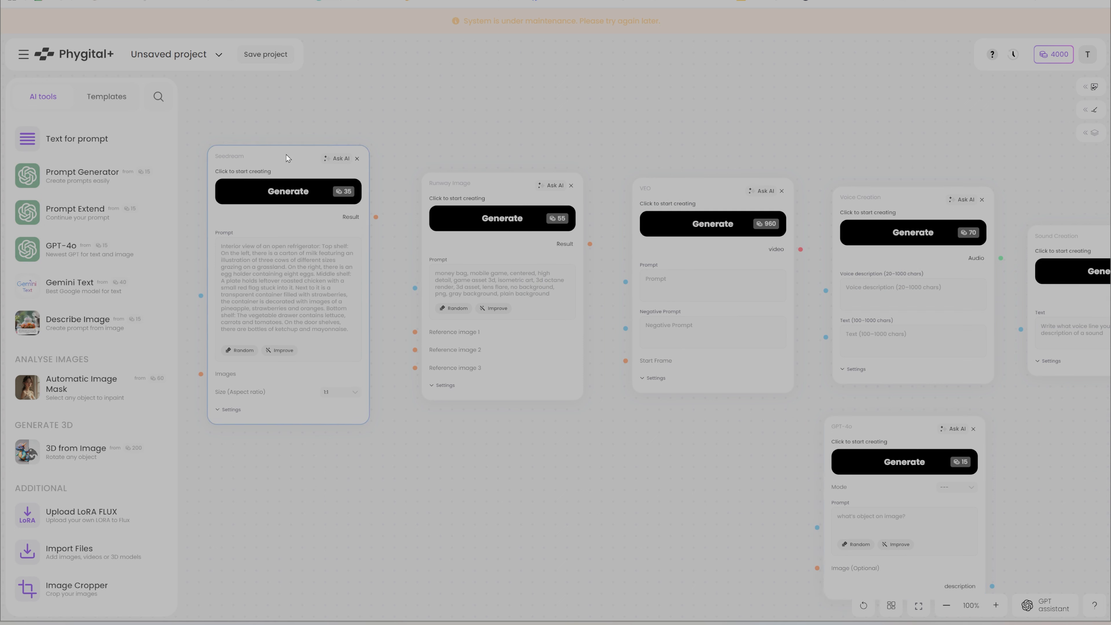
Step: Arrange the nodes in two rows: Seedream, Runway Image, VEO and Voice Creation above, Sound Creation and GPT-4o below
{"action": "left_click_drag", "start_coordinate": [286, 154], "coordinate": [270, 81]}
{"action": "left_click_drag", "start_coordinate": [490, 185], "coordinate": [458, 85]}
{"action": "left_click_drag", "start_coordinate": [698, 189], "coordinate": [658, 89]}
{"action": "left_click_drag", "start_coordinate": [916, 207], "coordinate": [889, 106]}
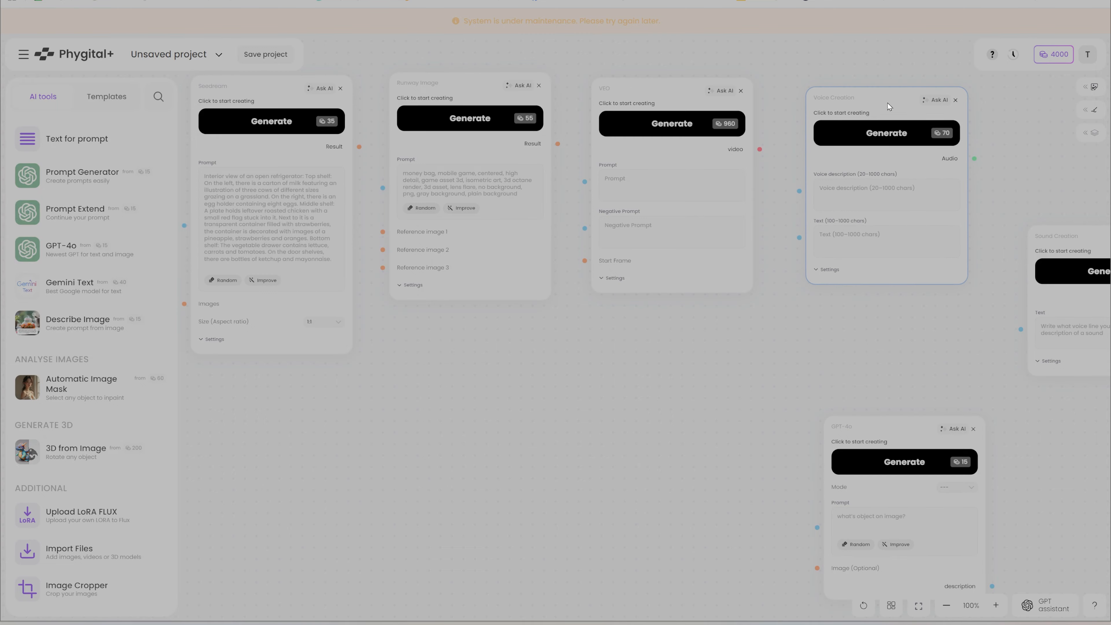
{"action": "left_click_drag", "start_coordinate": [1107, 264], "coordinate": [487, 404]}
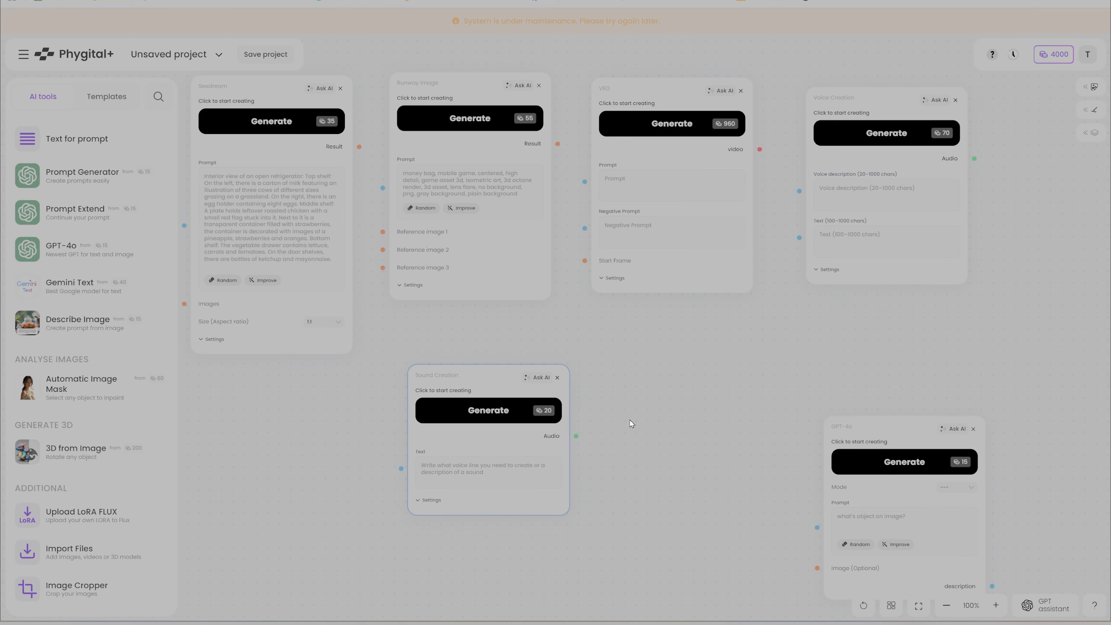
{"action": "left_click_drag", "start_coordinate": [893, 428], "coordinate": [685, 378]}
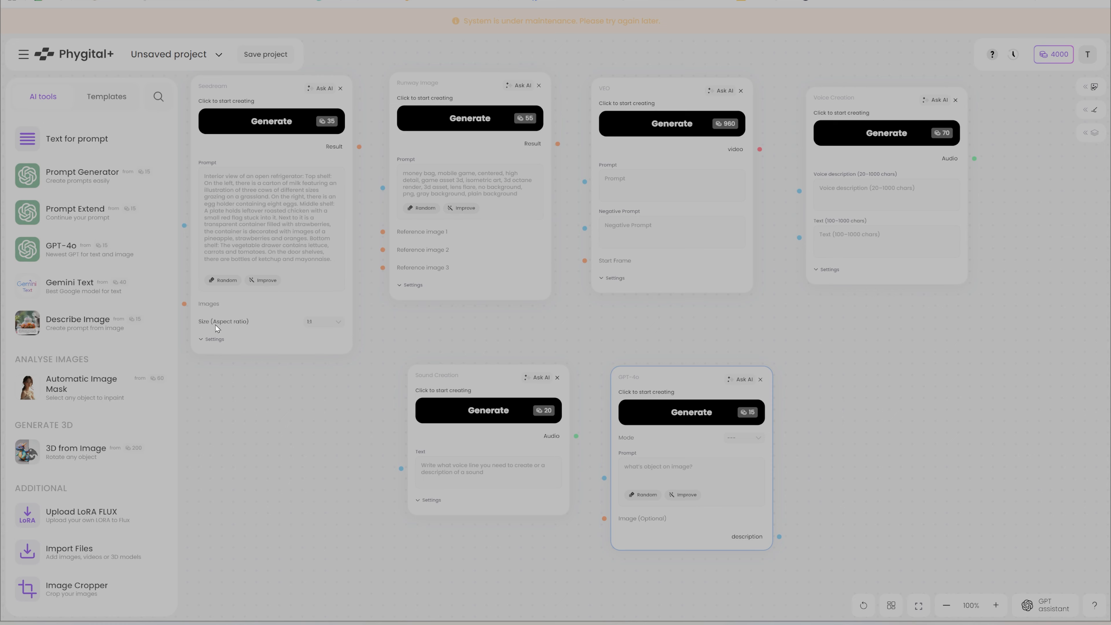
Step: Expand the settings of the Seedream node
{"action": "left_click", "coordinate": [217, 349]}
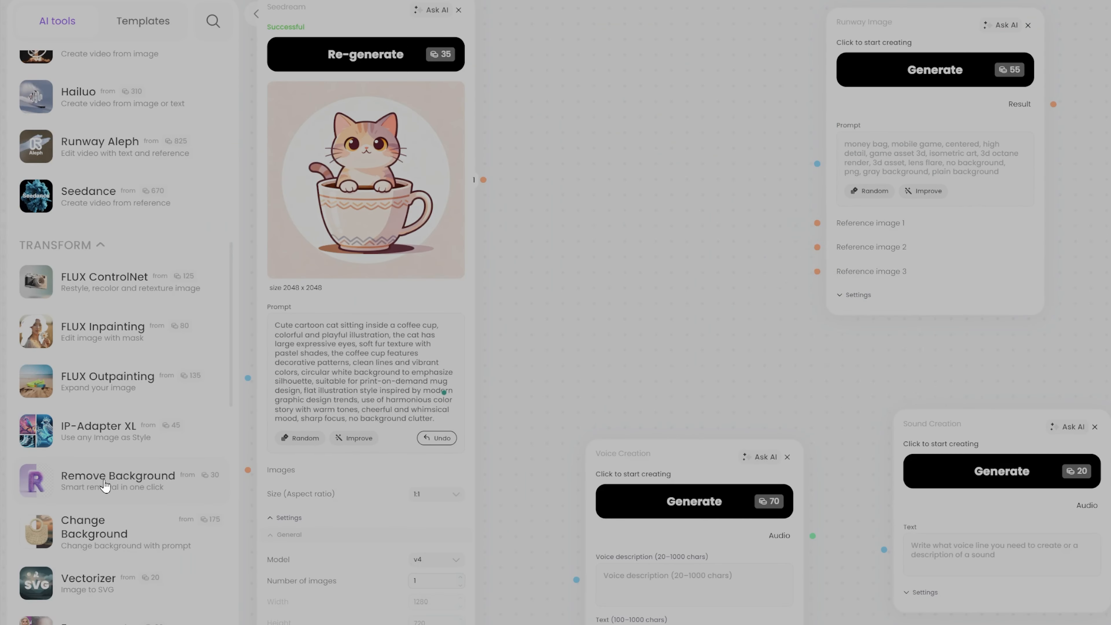
Step: Remove the cat illustration's background with a Remove Background node fed by the Seedream image output
{"action": "left_click", "coordinate": [105, 482]}
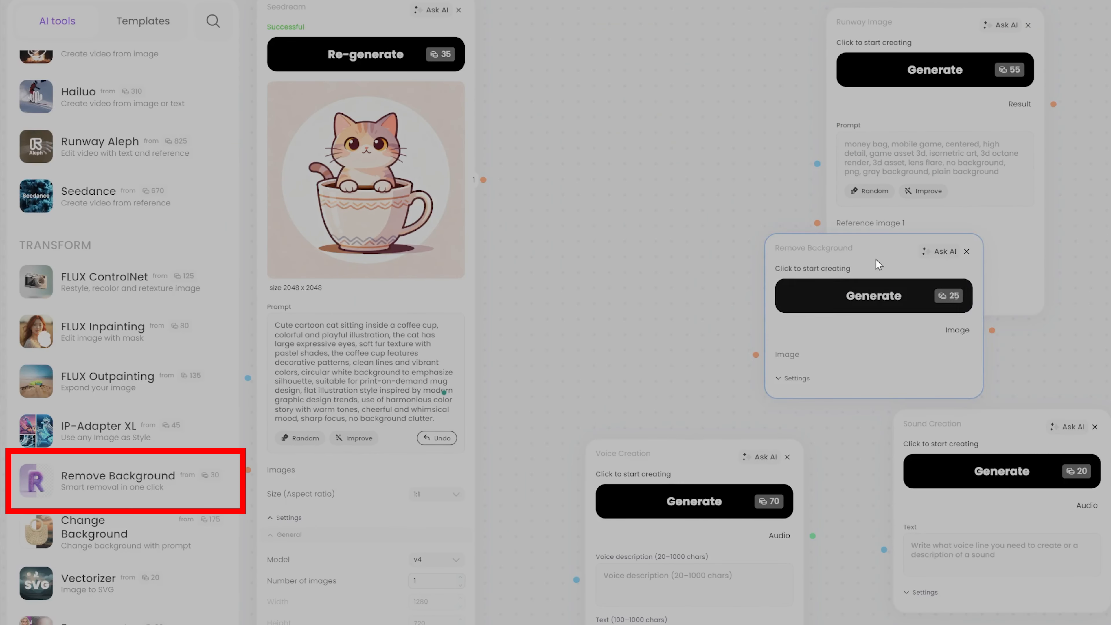
{"action": "left_click_drag", "start_coordinate": [874, 252], "coordinate": [655, 128]}
{"action": "left_click_drag", "start_coordinate": [483, 180], "coordinate": [536, 230]}
{"action": "left_click", "coordinate": [584, 254]}
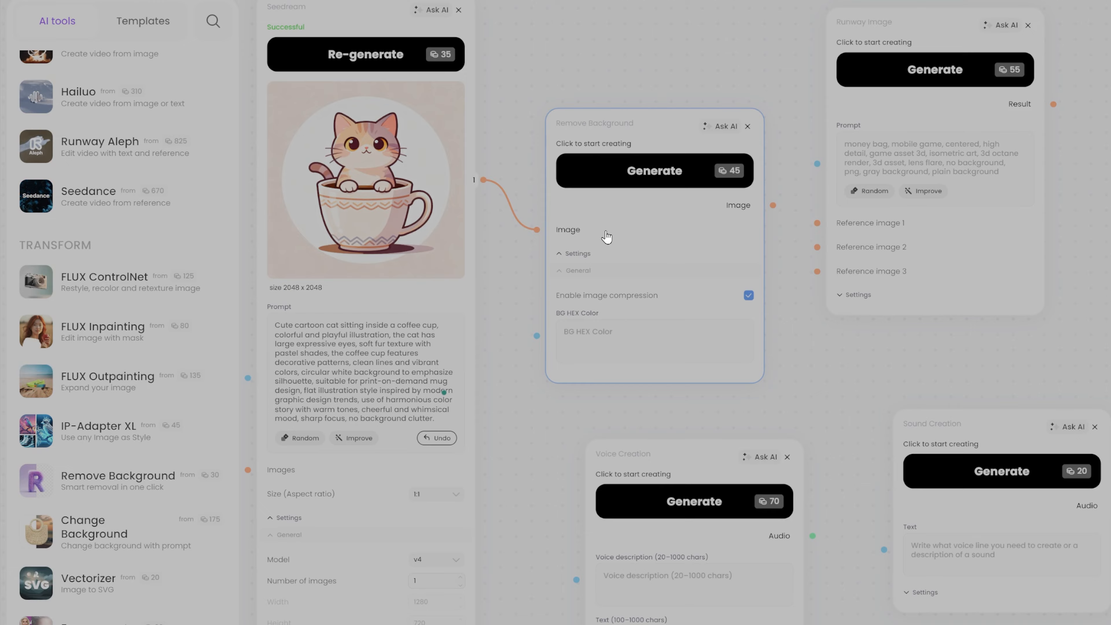
{"action": "left_click", "coordinate": [658, 179]}
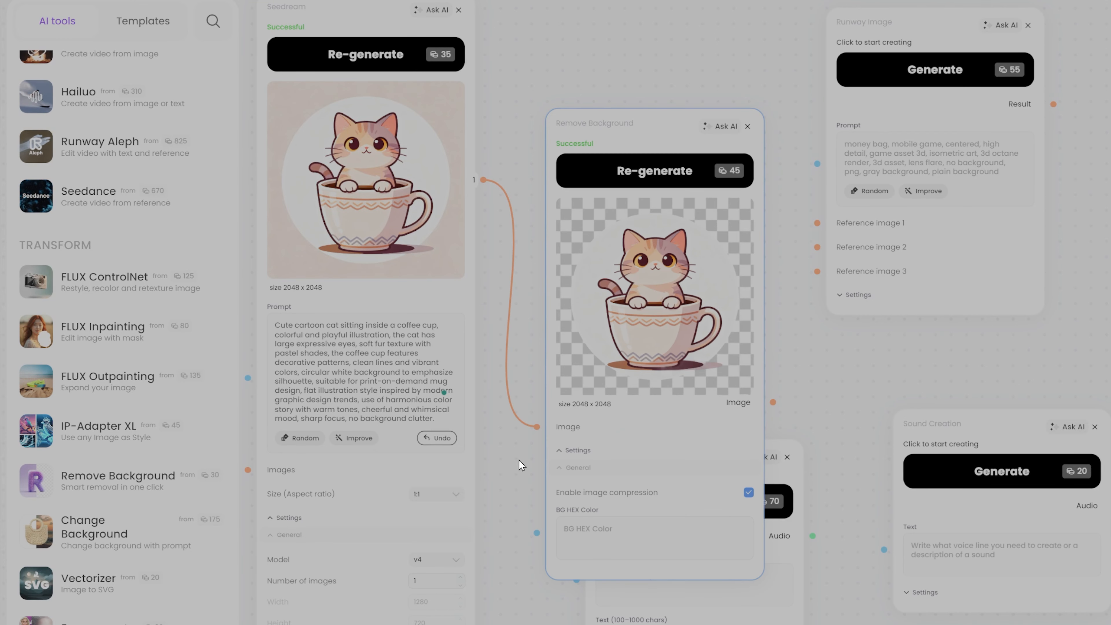
Step: Connect the background-free cat to Runway Image's Reference image 1 and generate a centered white ceramic coffee mug mockup with realistic lighting, soft shadows and reflections
{"action": "left_click_drag", "start_coordinate": [637, 119], "coordinate": [590, 0]}
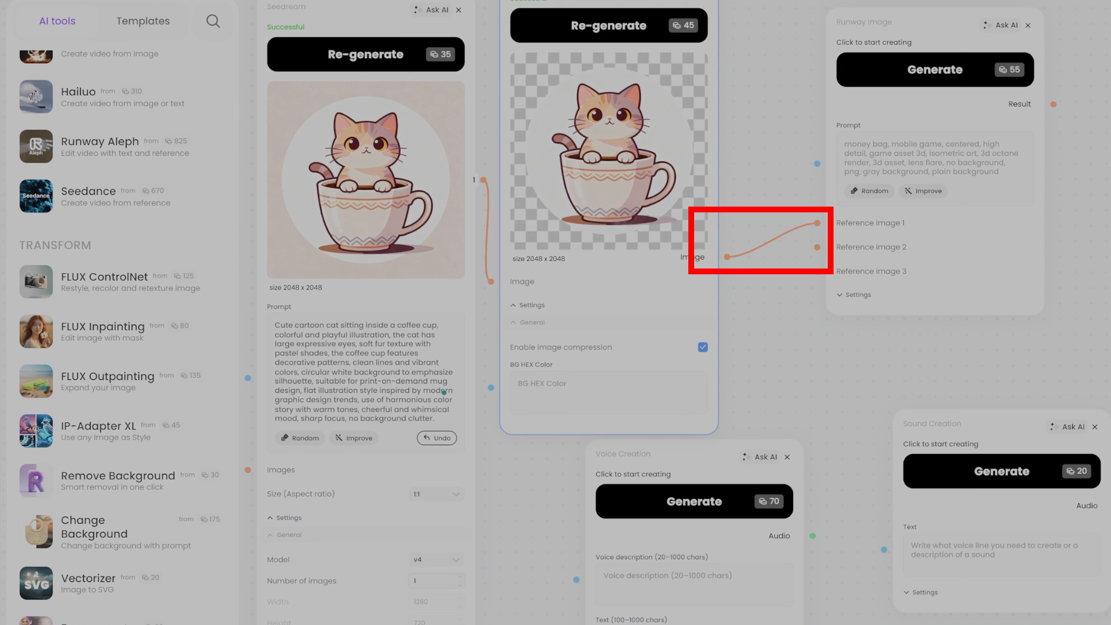
{"action": "left_click", "coordinate": [962, 159]}
{"action": "type", "text": "\"Place the cartoon cat illustration on a white ceramic coffee mug mockup. Add realistic lighting, soft shadows, and reflections. The mug should be centered and fully visible for e-commerce display.\""}
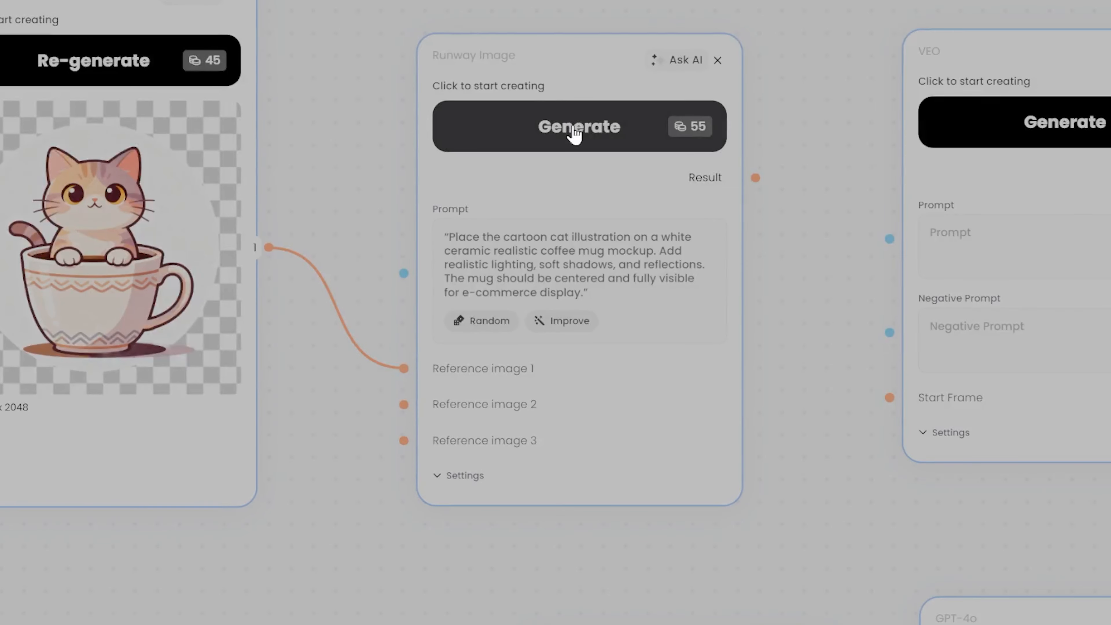
{"action": "left_click", "coordinate": [572, 128]}
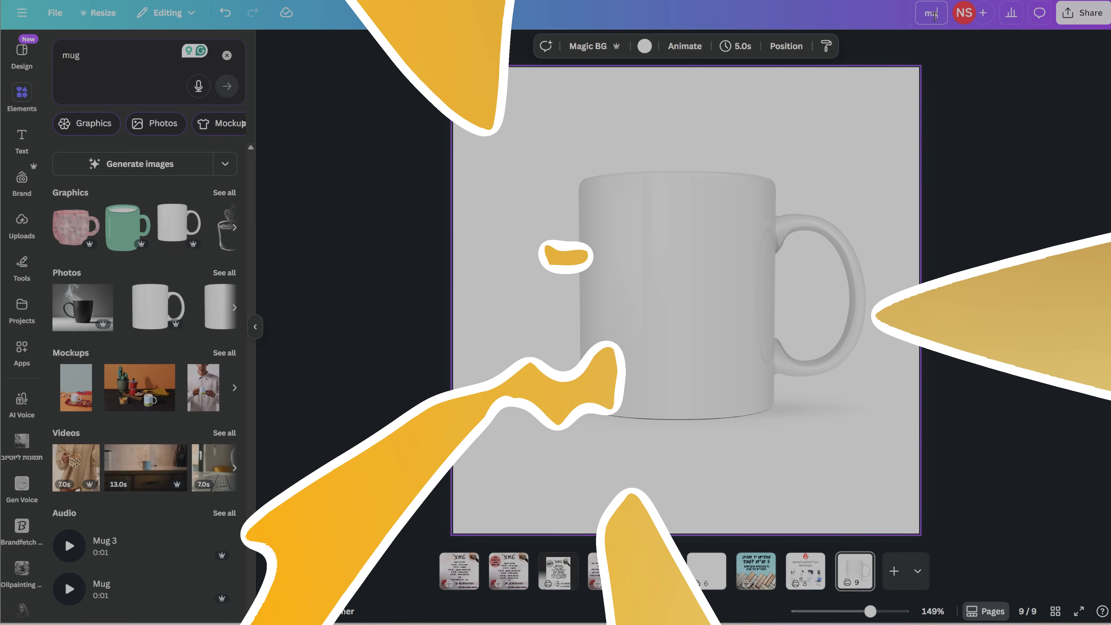
Step: Switch to the blank white mug design in Canva and finish naming it "mug"
{"action": "left_click", "coordinate": [1012, 97]}
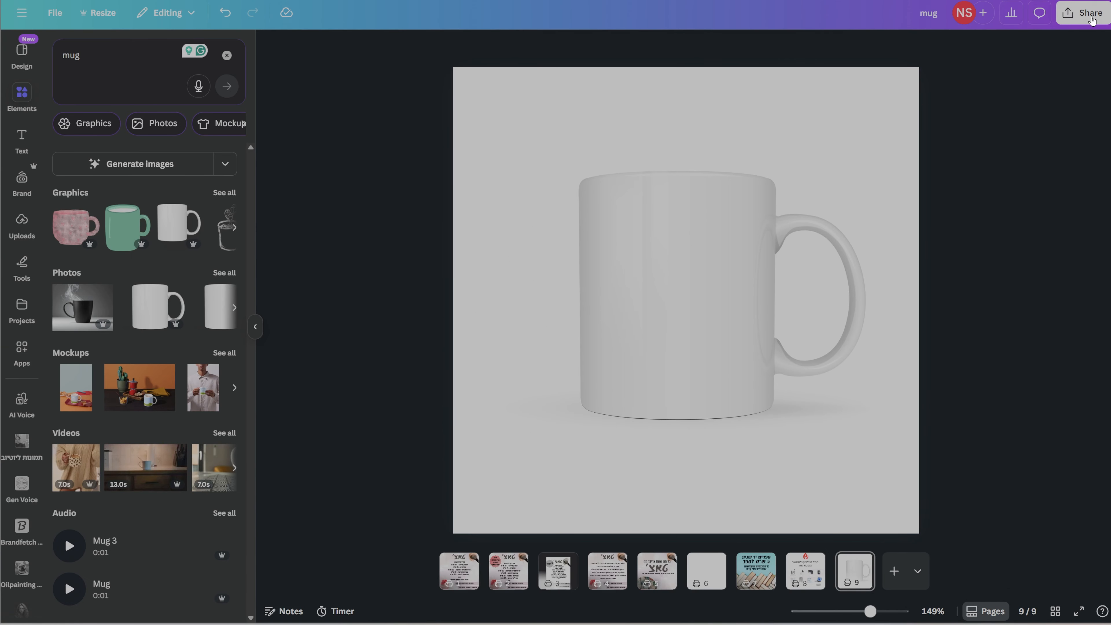
Step: Download the mug design as a PNG with a transparent background
{"action": "left_click", "coordinate": [1092, 21]}
{"action": "left_click", "coordinate": [900, 326]}
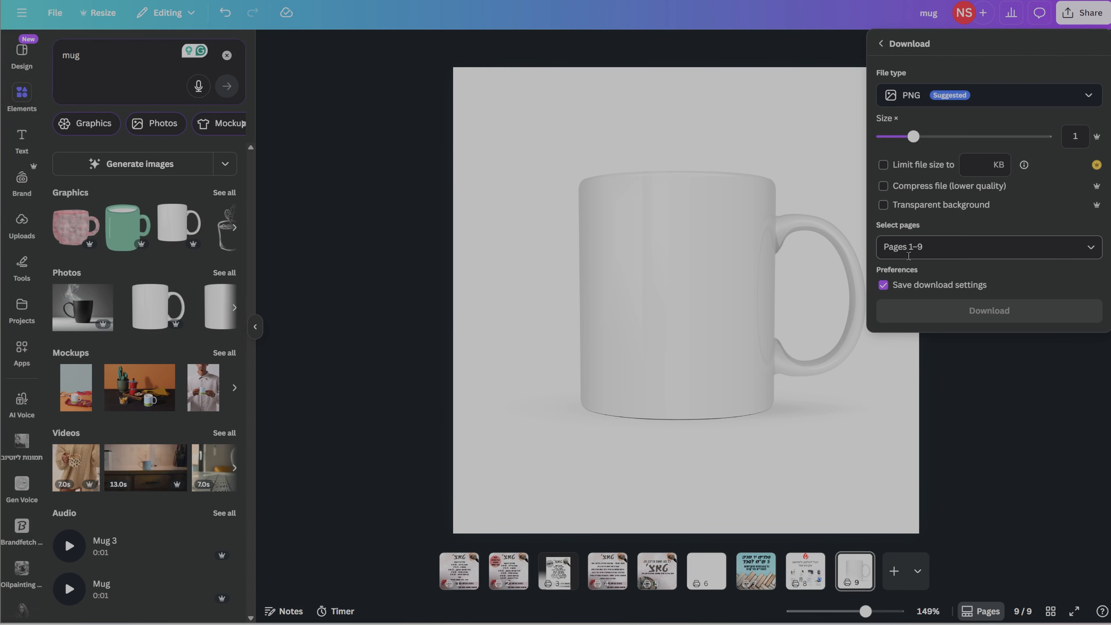
{"action": "left_click", "coordinate": [935, 206]}
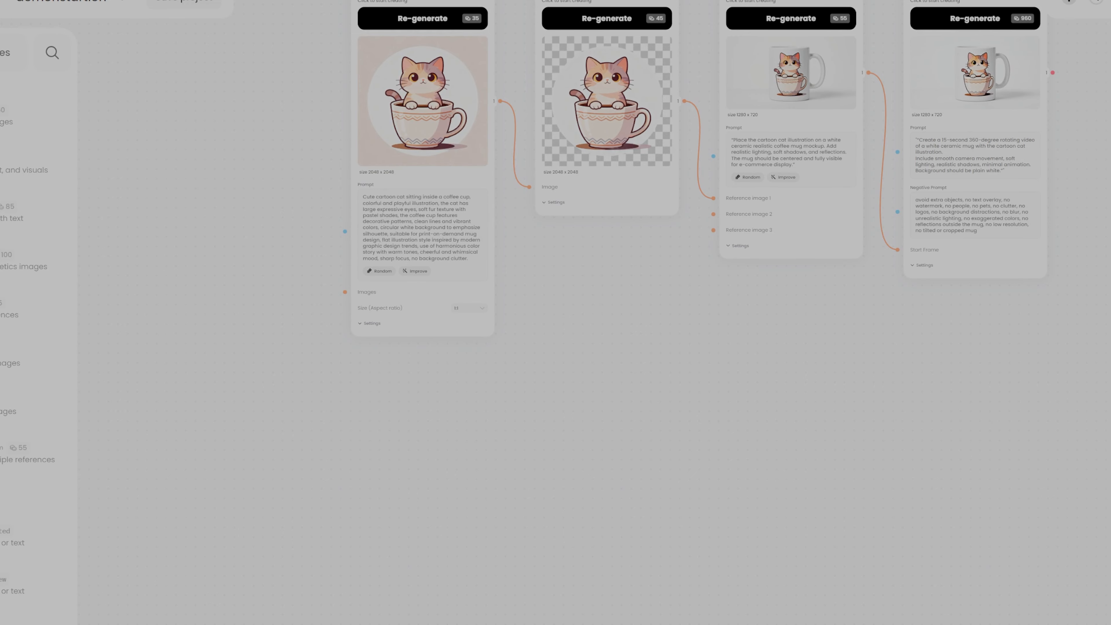
Step: Switch to Phygital+ and place the imported mug image node and a new Runway Image node below the existing workflow
{"action": "left_click_drag", "start_coordinate": [392, 510], "coordinate": [396, 408]}
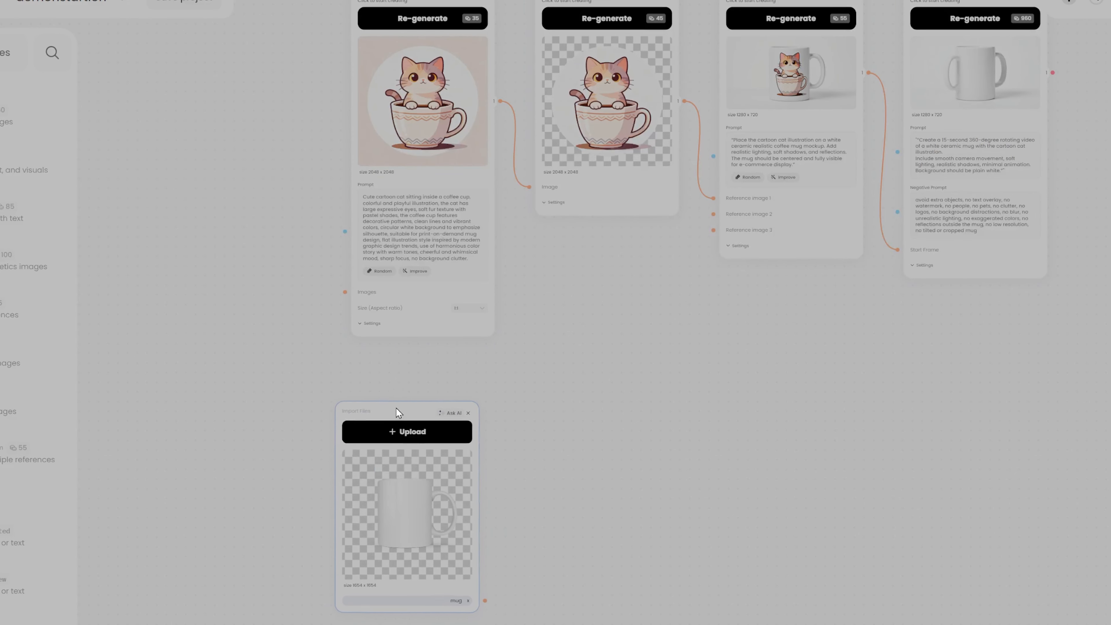
{"action": "left_click_drag", "start_coordinate": [590, 269], "coordinate": [665, 423]}
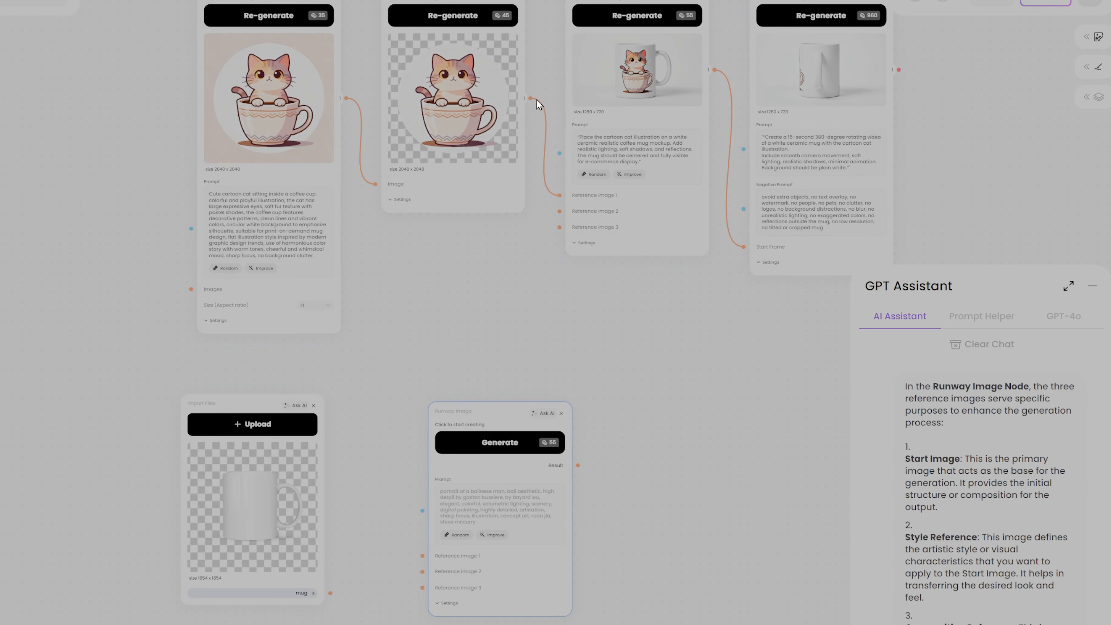
Step: Connect the background-free cat to the new Runway Image node's Reference image 2 and the imported mug to Reference image 3
{"action": "left_click_drag", "start_coordinate": [685, 101], "coordinate": [576, 574]}
{"action": "left_click_drag", "start_coordinate": [421, 572], "coordinate": [421, 571]}
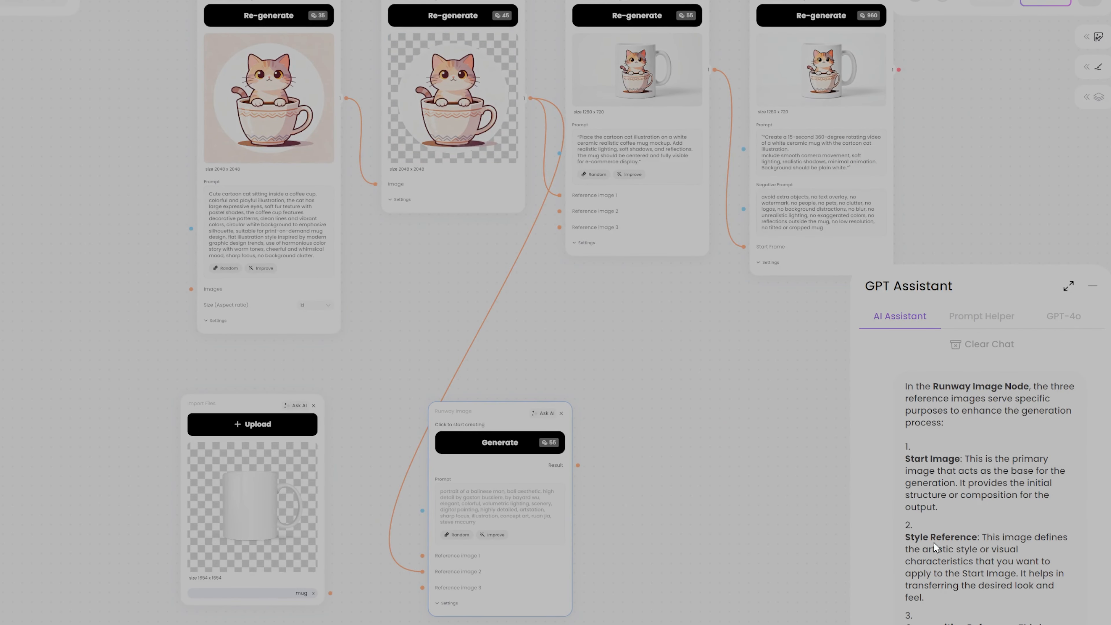
{"action": "scroll", "coordinate": [936, 548], "scroll_direction": "up", "scroll_amount": 10}
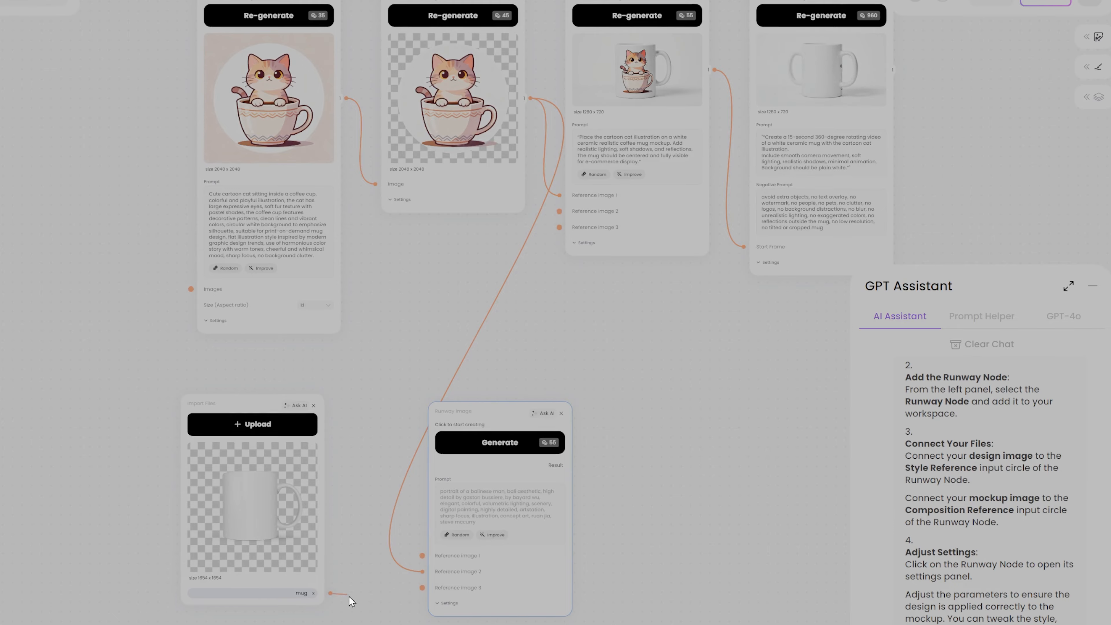
{"action": "left_click_drag", "start_coordinate": [331, 593], "coordinate": [422, 587]}
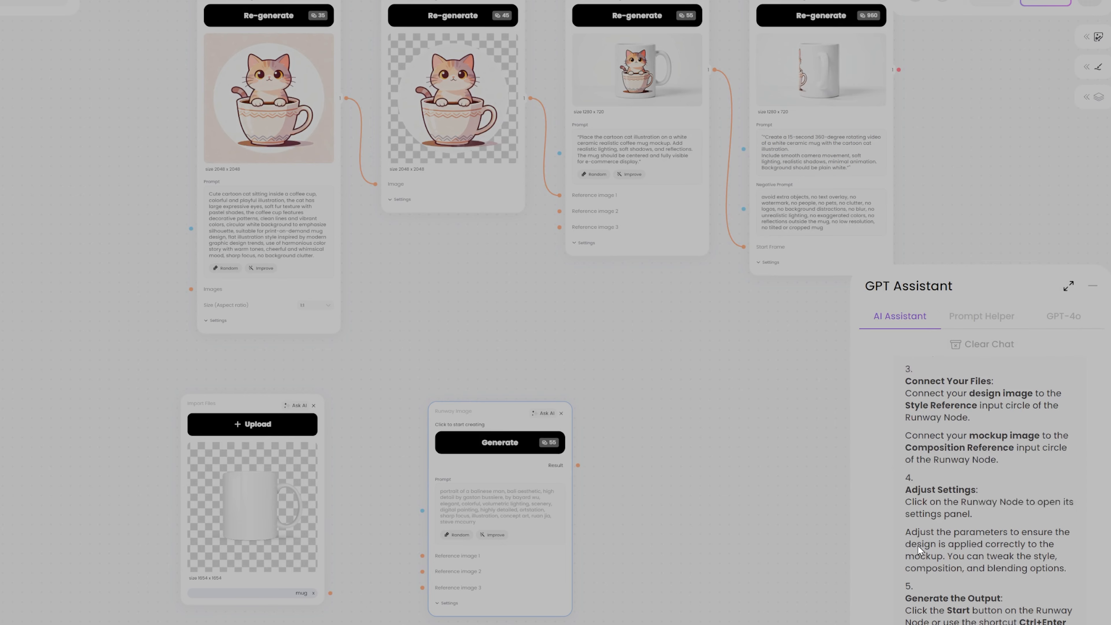
Step: Read the GPT Assistant's instructions for combining design and mockup images and the chatbot's suggested Runway prompts for merging two images
{"action": "scroll", "coordinate": [917, 546], "scroll_direction": "up", "scroll_amount": 5}
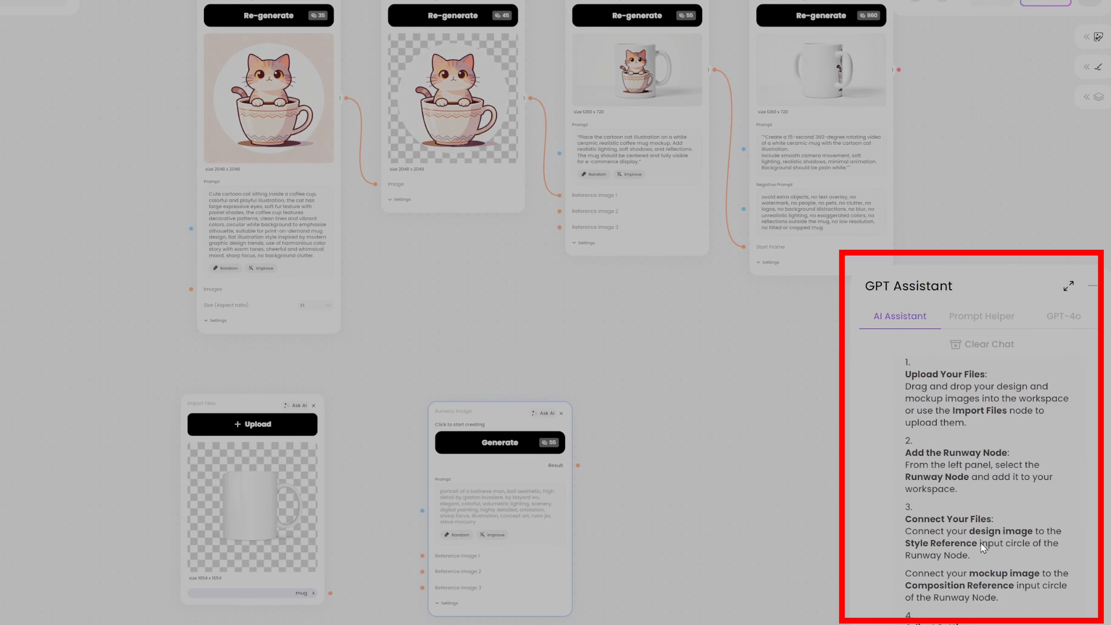
{"action": "scroll", "coordinate": [971, 560], "scroll_direction": "up", "scroll_amount": 11}
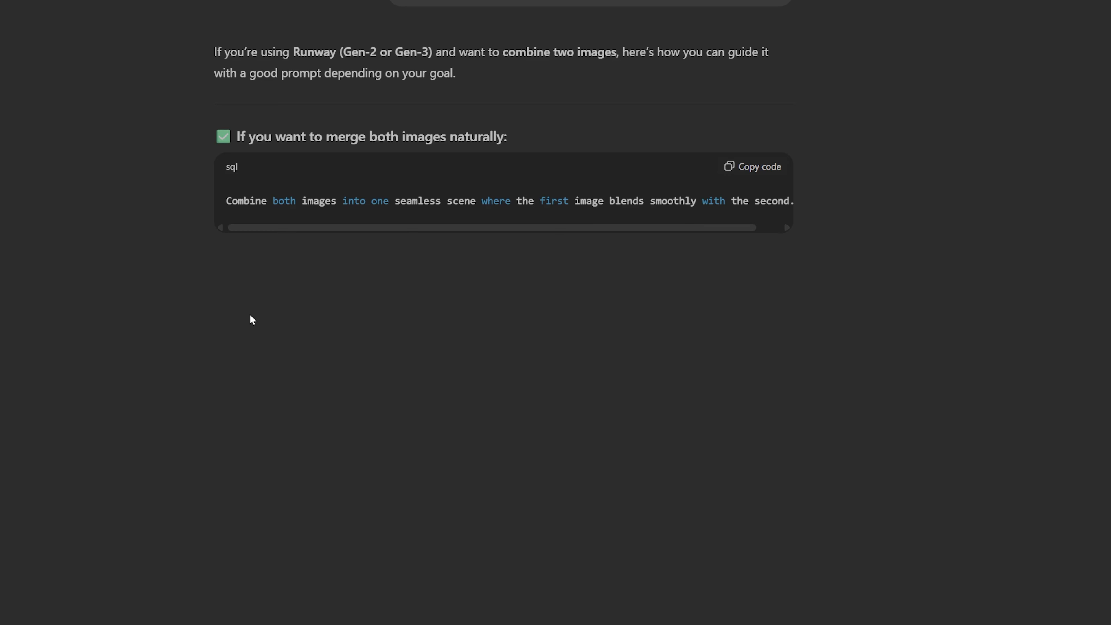
{"action": "double_click", "coordinate": [279, 200]}
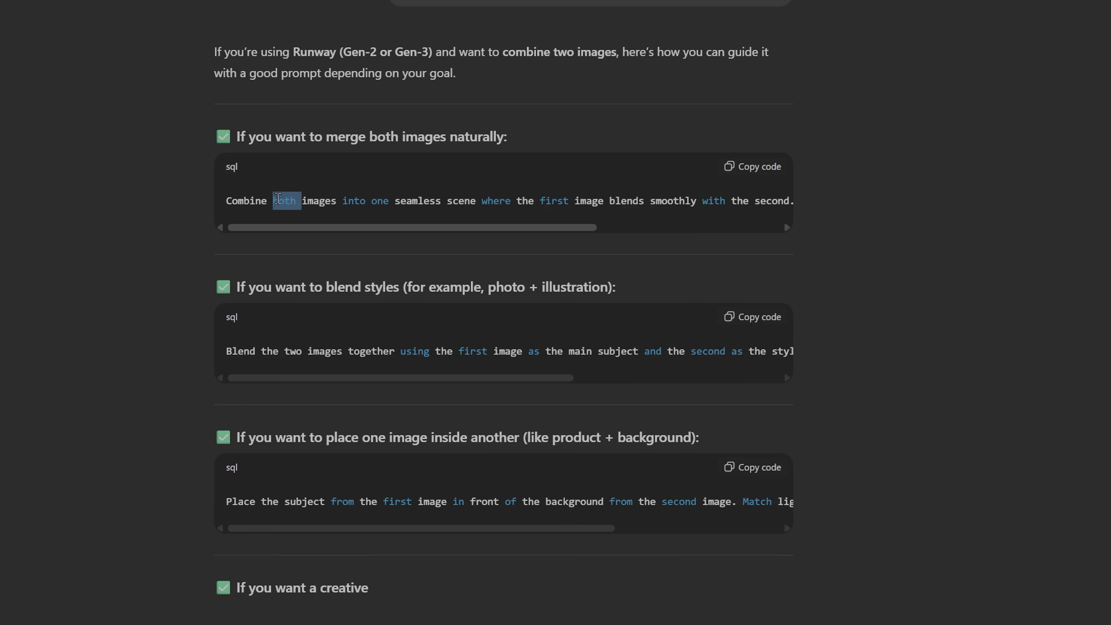
{"action": "triple_click", "coordinate": [279, 199]}
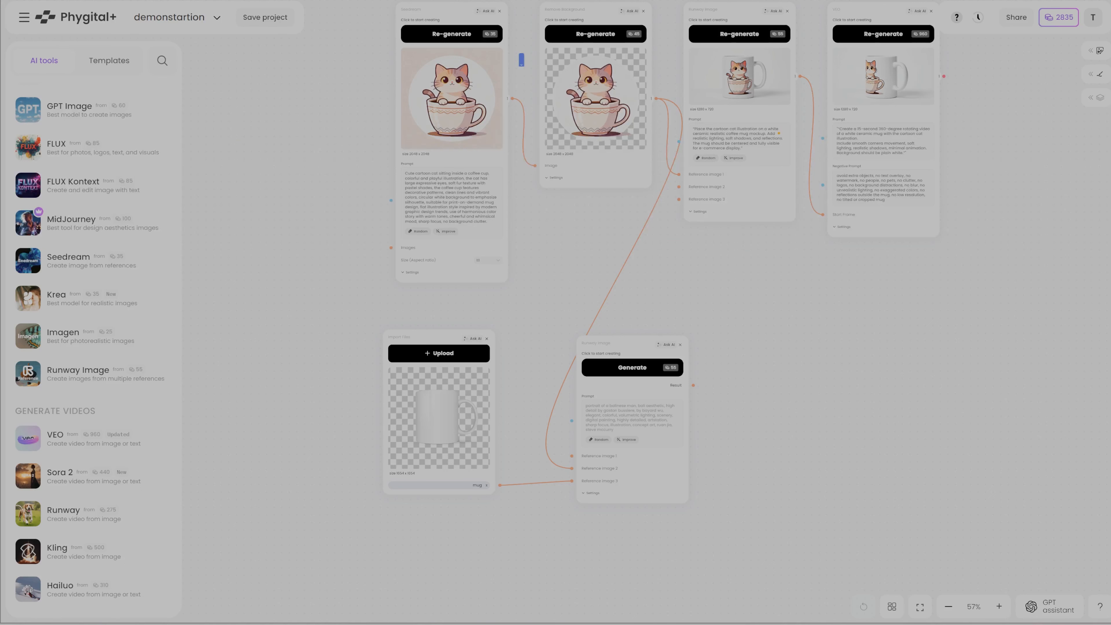
Step: Prompt the new Runway Image node to apply the second image's design realistically onto the first image's mug, and expand its settings
{"action": "scroll", "coordinate": [634, 459], "scroll_direction": "up", "scroll_amount": 5}
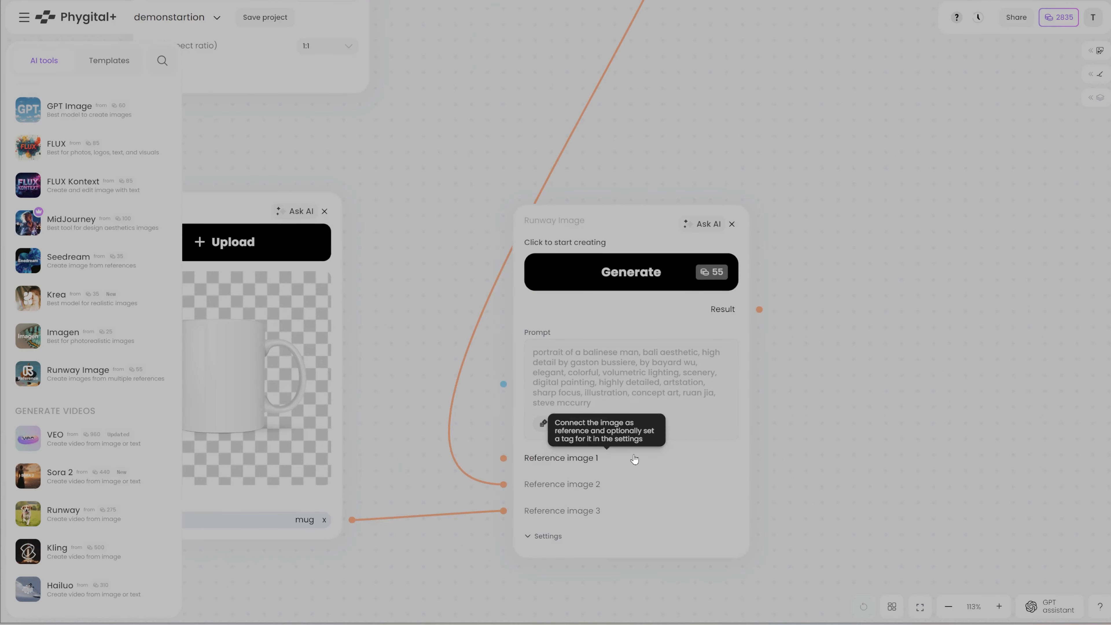
{"action": "left_click", "coordinate": [562, 360]}
{"action": "type", "text": "Apply the design from the second image onto the mug from the first image as if it’s printed directly on it. Keep the mug’s shape, lighting, and reflections realistic. Make sure the design wraps naturally around the curved surface of the mug and follows its perspective."}
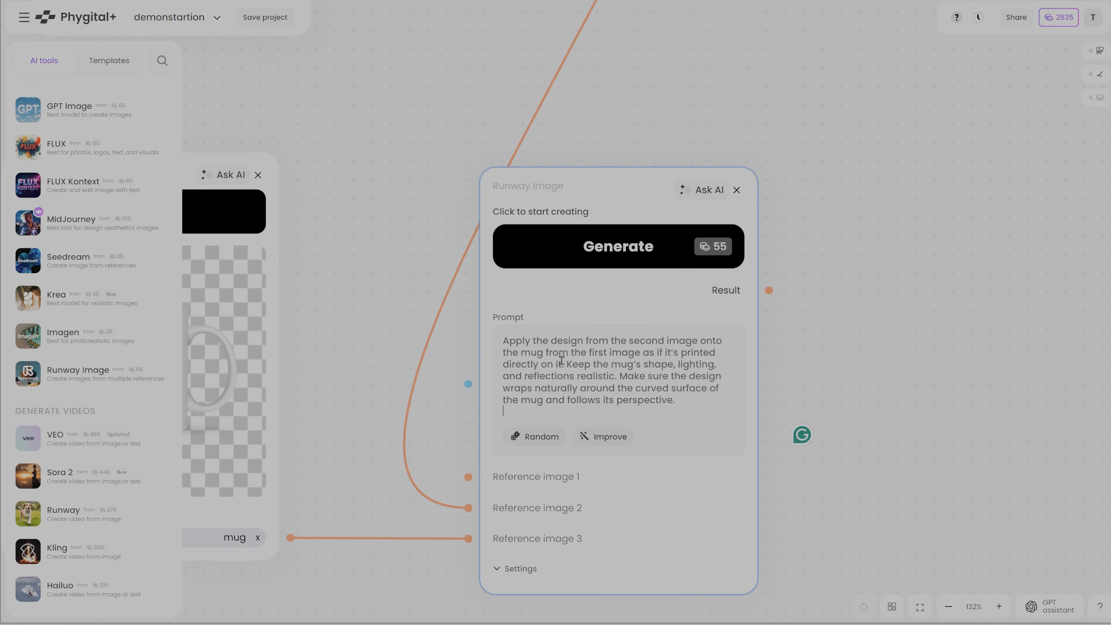
{"action": "scroll", "coordinate": [587, 499], "scroll_direction": "down", "scroll_amount": 4}
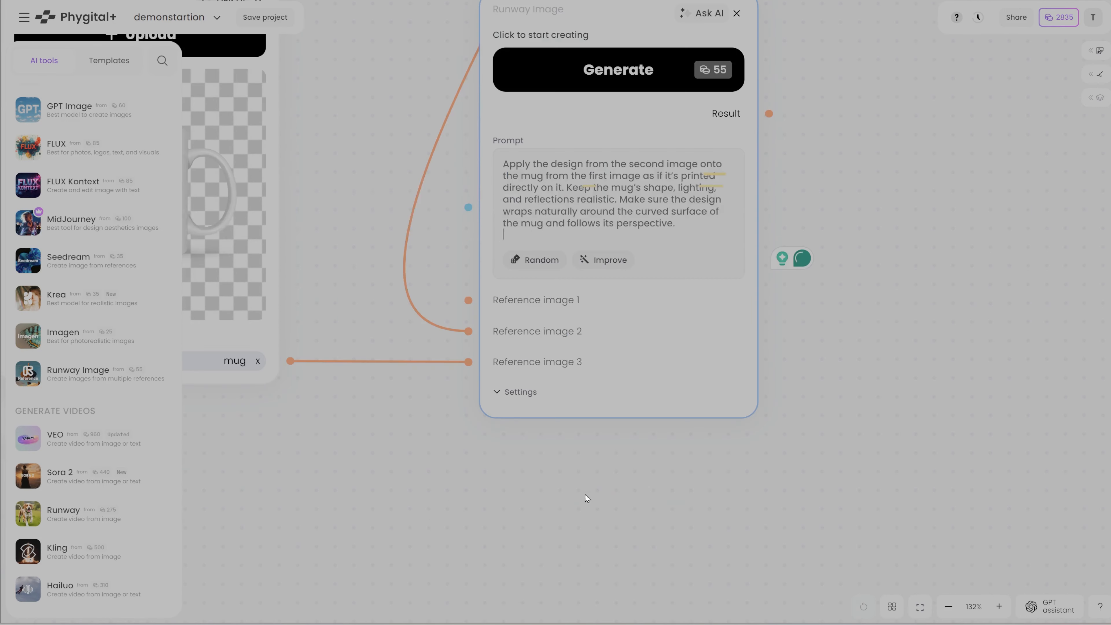
{"action": "left_click", "coordinate": [508, 393]}
{"action": "scroll", "coordinate": [604, 478], "scroll_direction": "down", "scroll_amount": 4}
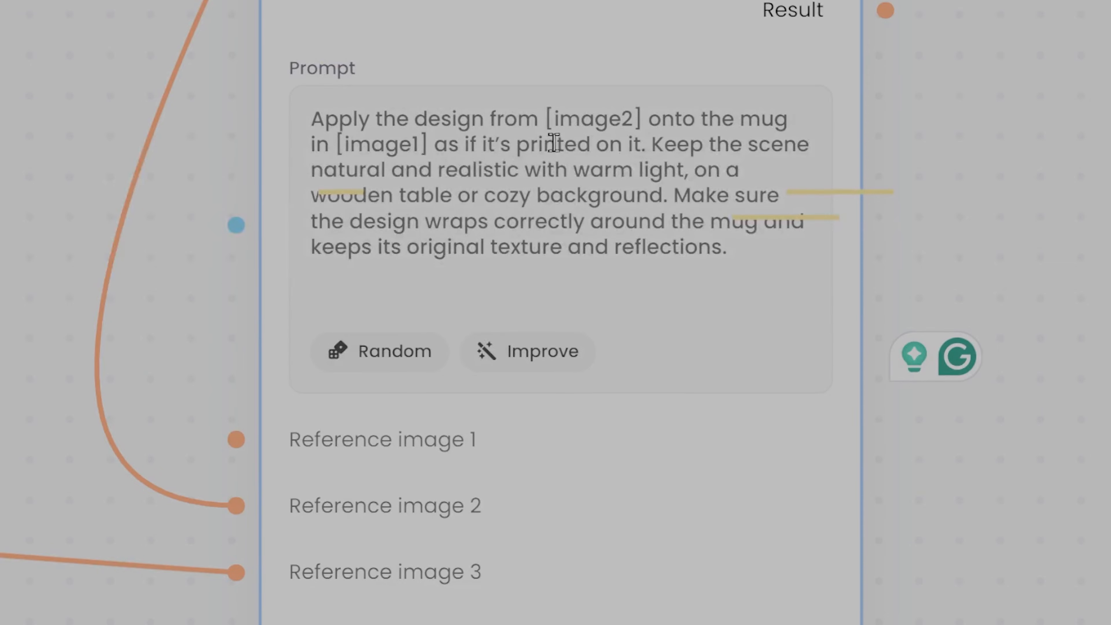
{"action": "left_click_drag", "start_coordinate": [549, 118], "coordinate": [628, 120]}
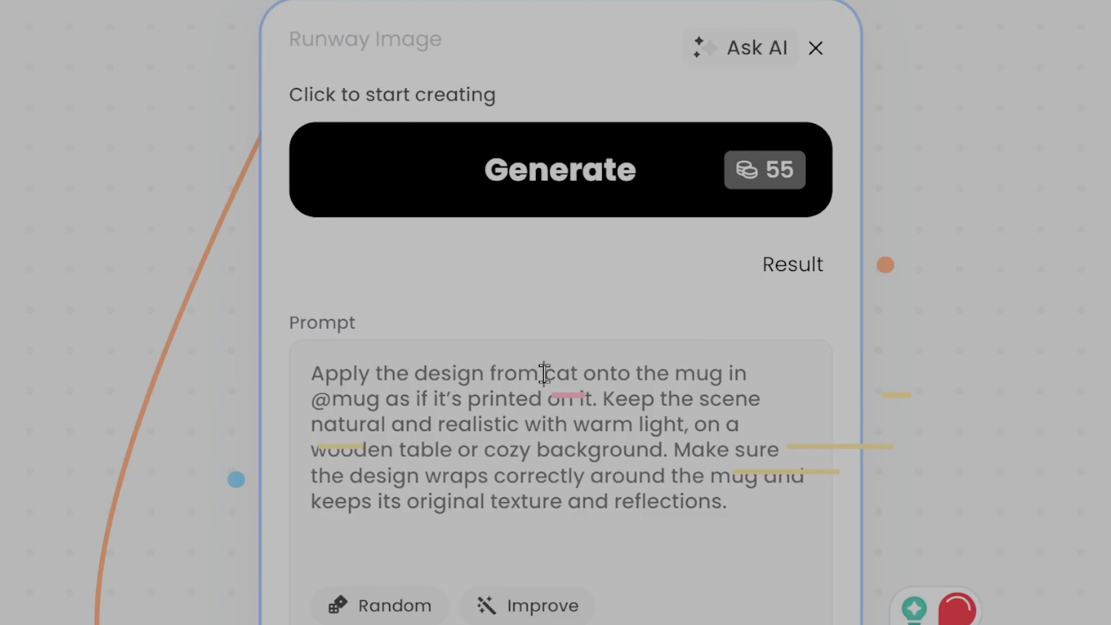
{"action": "type", "text": "@"}
{"action": "key", "text": "ctrl+Return"}
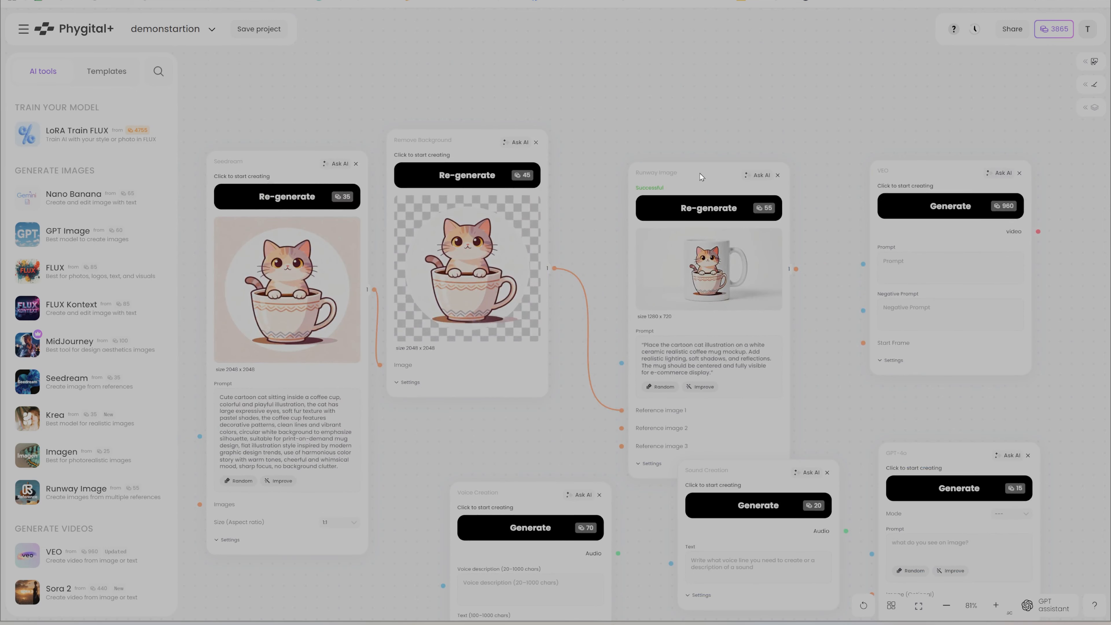
Step: Connect the Runway cat mug mockup to VEO's Start Frame and generate a 15-second 360-degree rotating mug video
{"action": "left_click_drag", "start_coordinate": [680, 128], "coordinate": [674, 111]}
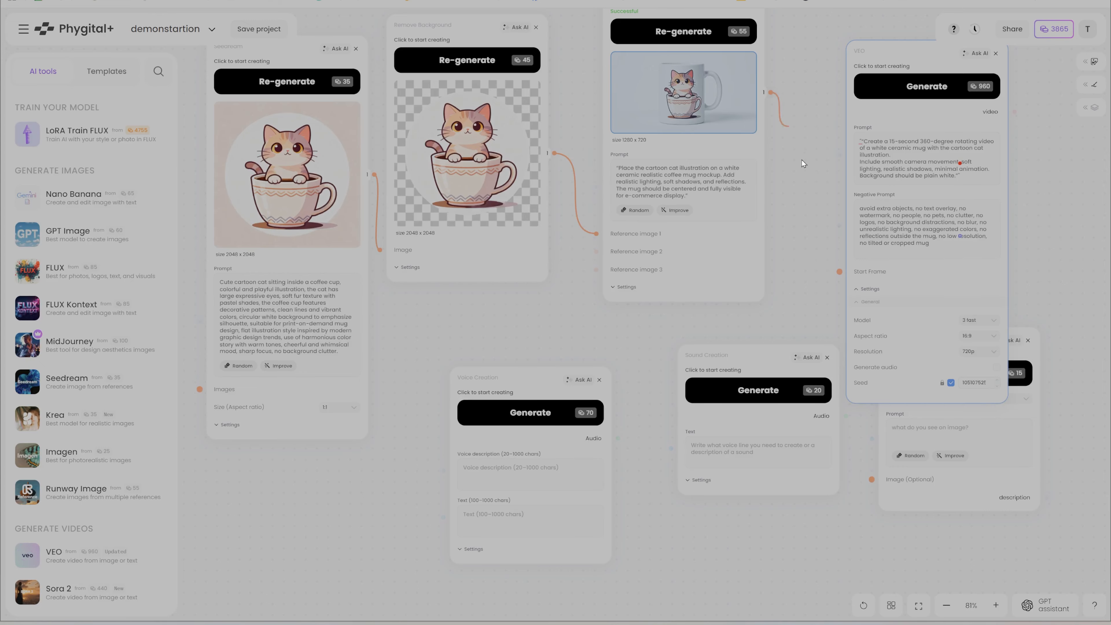
{"action": "left_click_drag", "start_coordinate": [802, 160], "coordinate": [850, 276]}
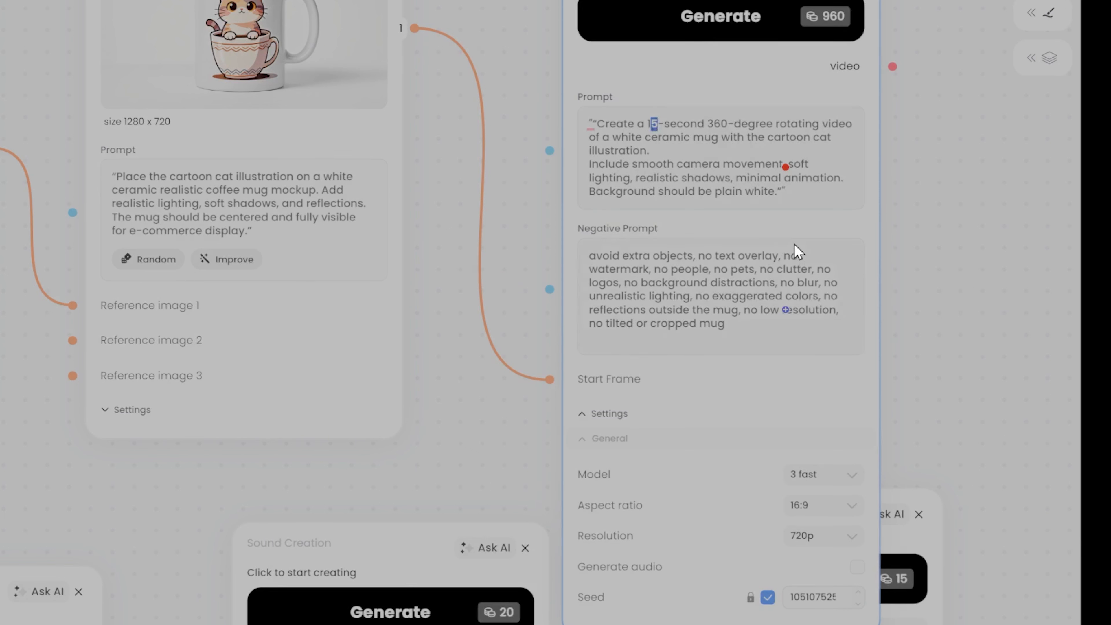
{"action": "left_click", "coordinate": [965, 343]}
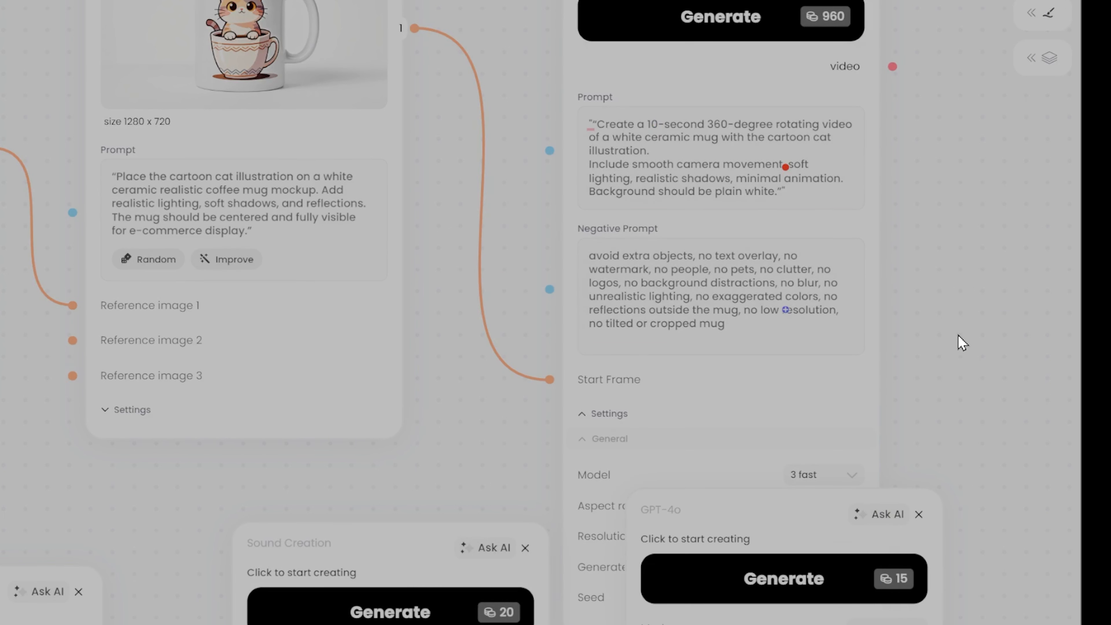
{"action": "left_click_drag", "start_coordinate": [651, 125], "coordinate": [660, 130]}
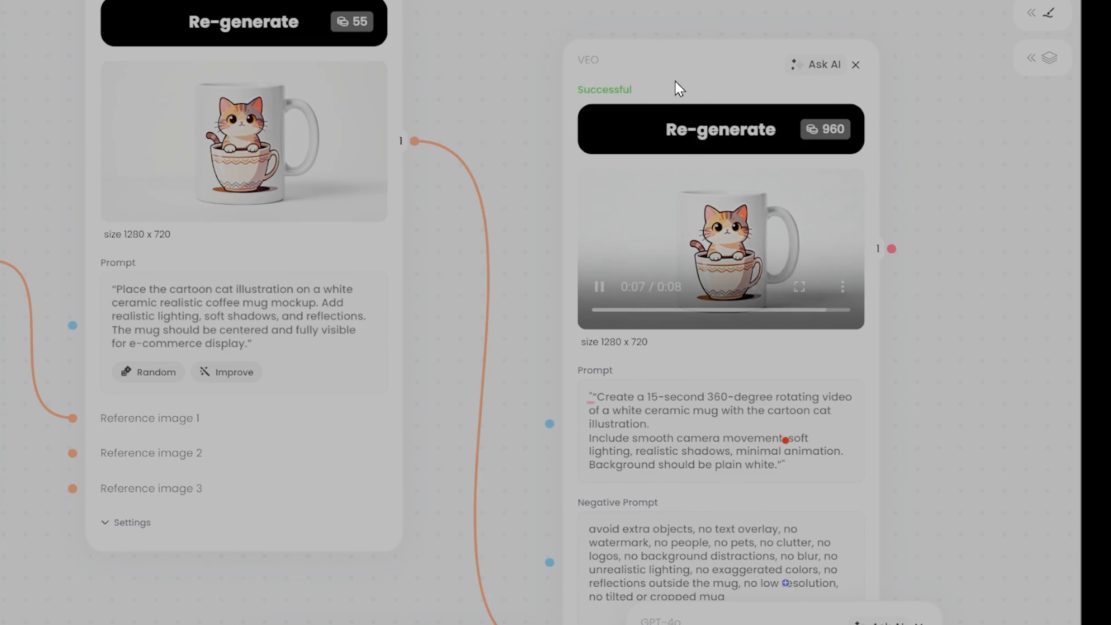
Step: Move the VEO node closer to the Runway Image node and collapse its settings
{"action": "left_click_drag", "start_coordinate": [685, 59], "coordinate": [646, 0]}
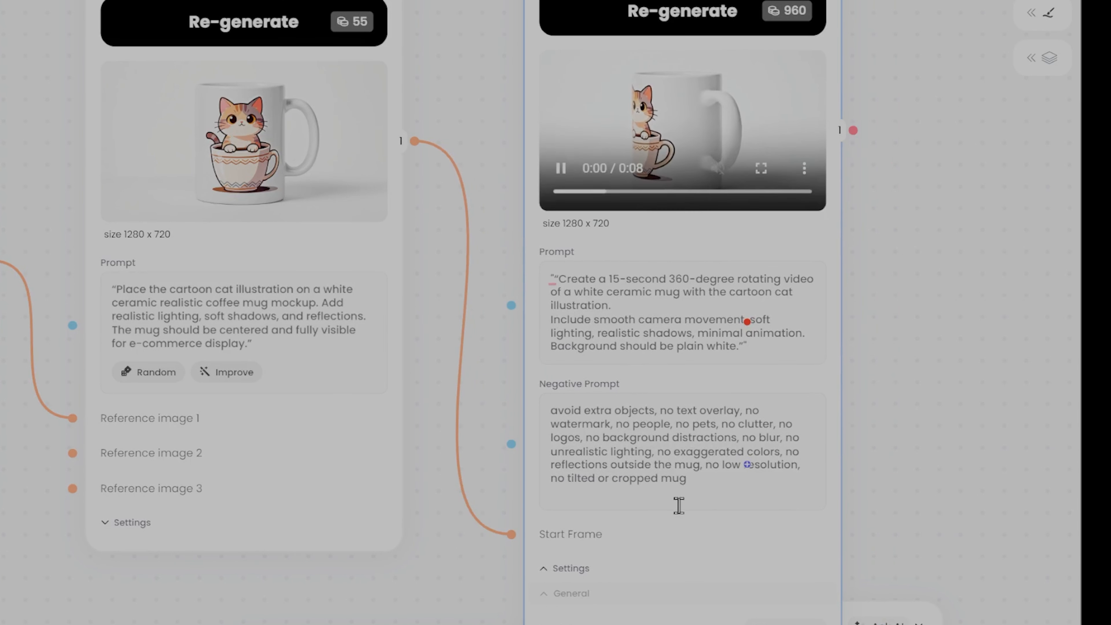
{"action": "left_click", "coordinate": [568, 571]}
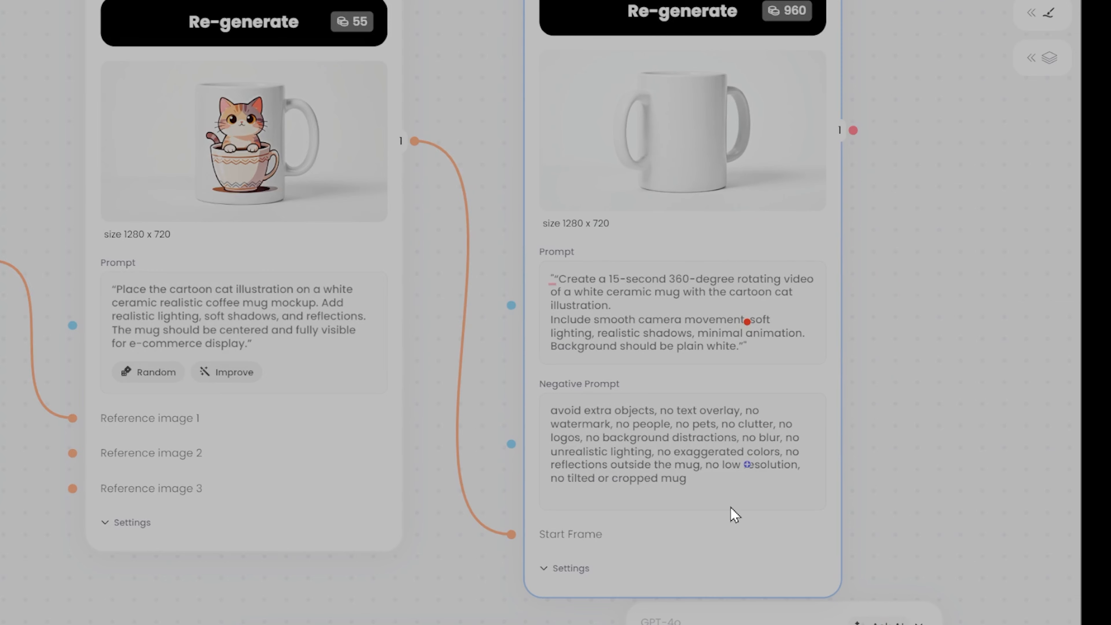
{"action": "left_click", "coordinate": [561, 169]}
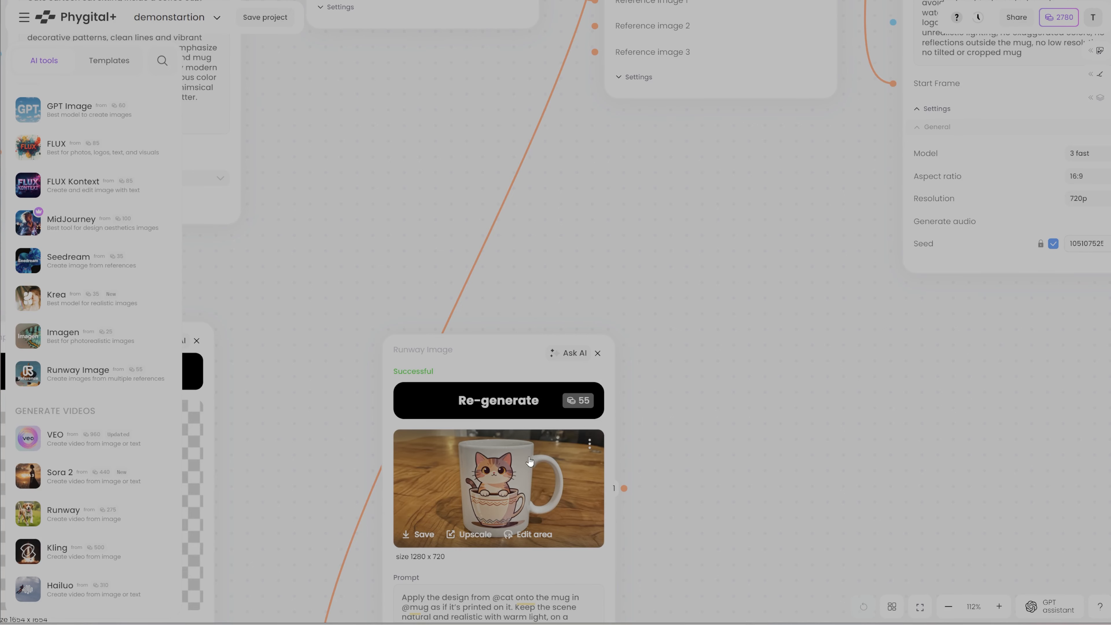
Step: Check the save option of the VEO mug video and open the options of the Runway Image cat mug mockup
{"action": "scroll", "coordinate": [802, 315], "scroll_direction": "up", "scroll_amount": 3}
{"action": "scroll", "coordinate": [803, 290], "scroll_direction": "up", "scroll_amount": 9}
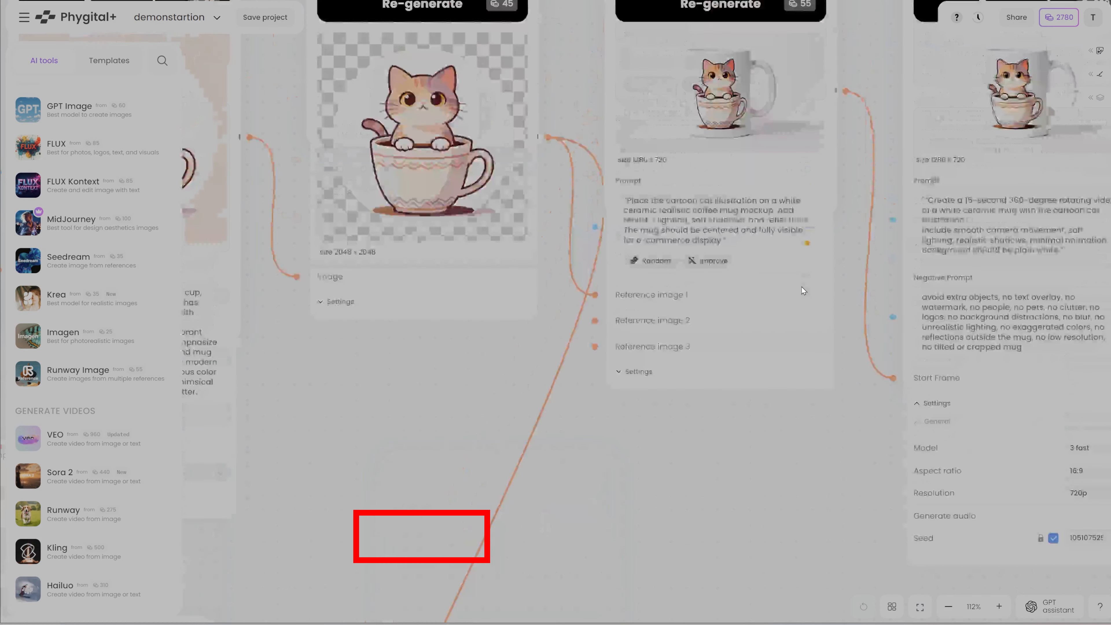
{"action": "mouse_move", "coordinate": [1076, 242]}
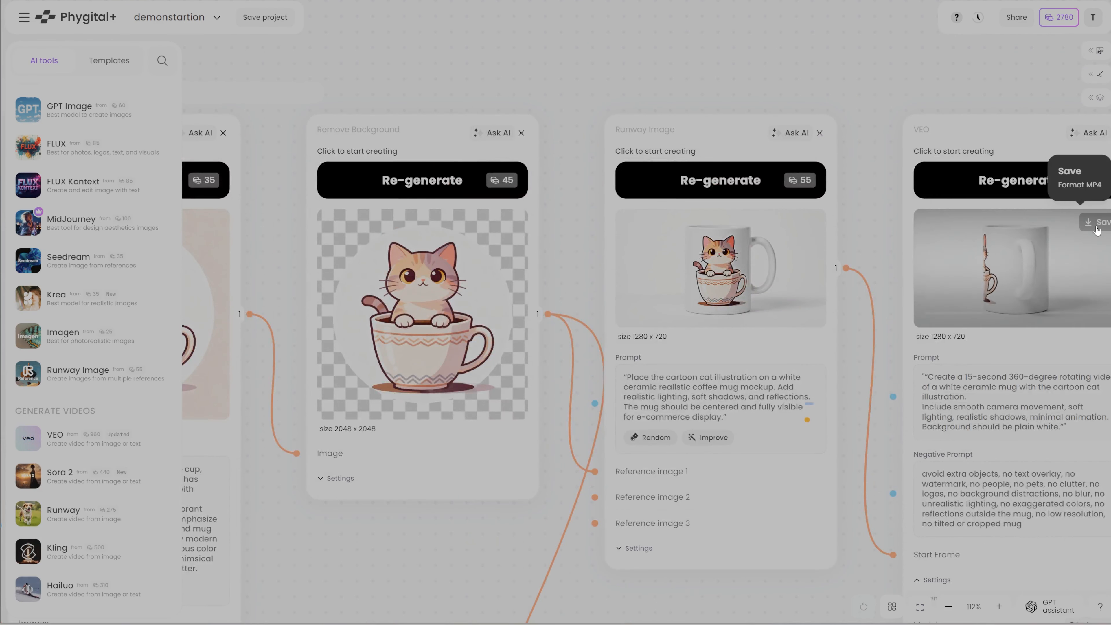
{"action": "left_click", "coordinate": [808, 225]}
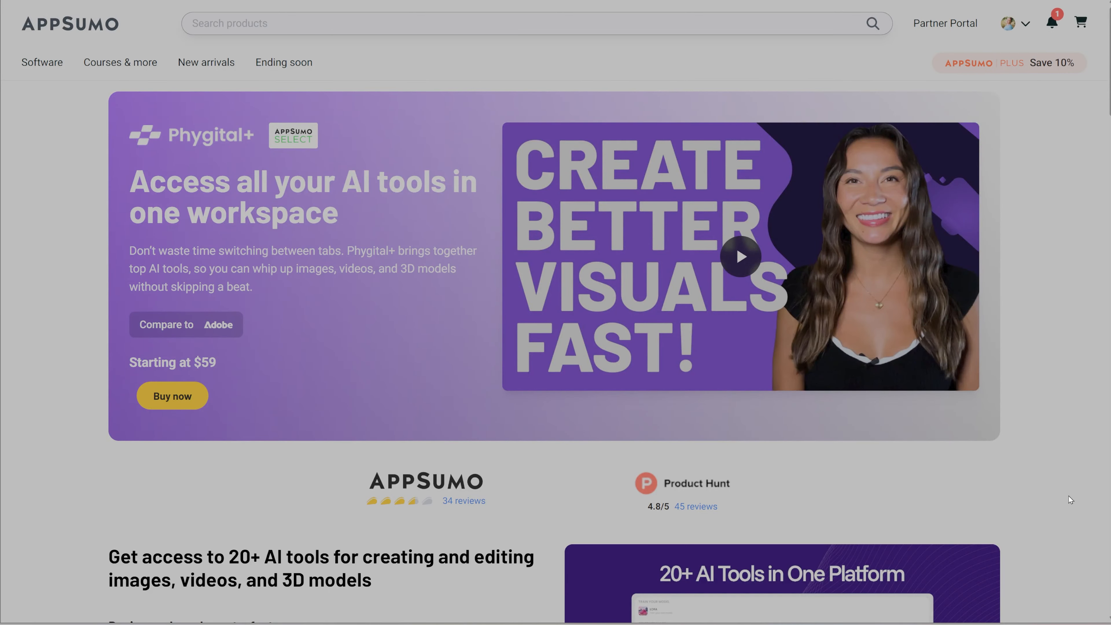
Step: Switch to the Phygital+ page on AppSumo and review its features and the pricing and credits of the license tiers
{"action": "scroll", "coordinate": [1068, 499], "scroll_direction": "down", "scroll_amount": 5}
{"action": "scroll", "coordinate": [1068, 499], "scroll_direction": "down", "scroll_amount": 1}
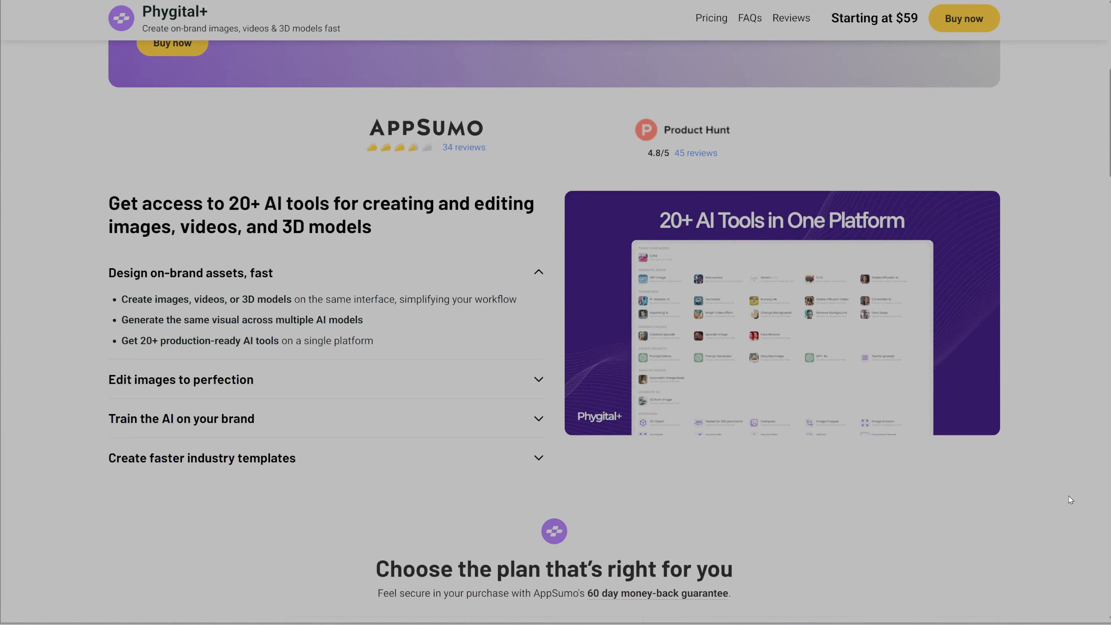
{"action": "scroll", "coordinate": [1070, 499], "scroll_direction": "down", "scroll_amount": 8}
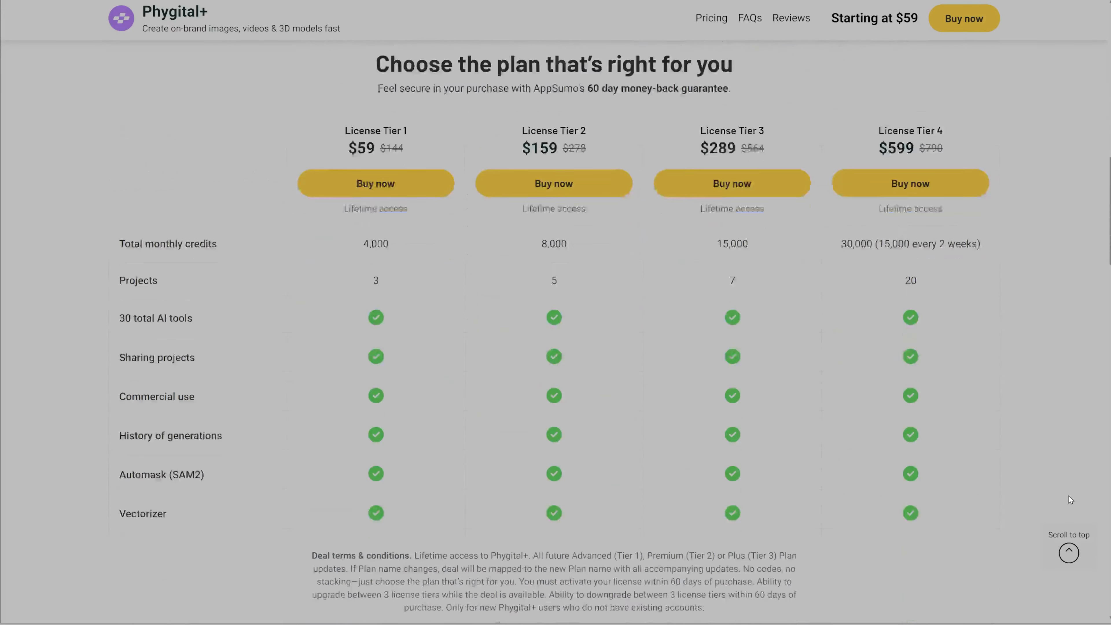
{"action": "scroll", "coordinate": [1068, 496], "scroll_direction": "up", "scroll_amount": 2}
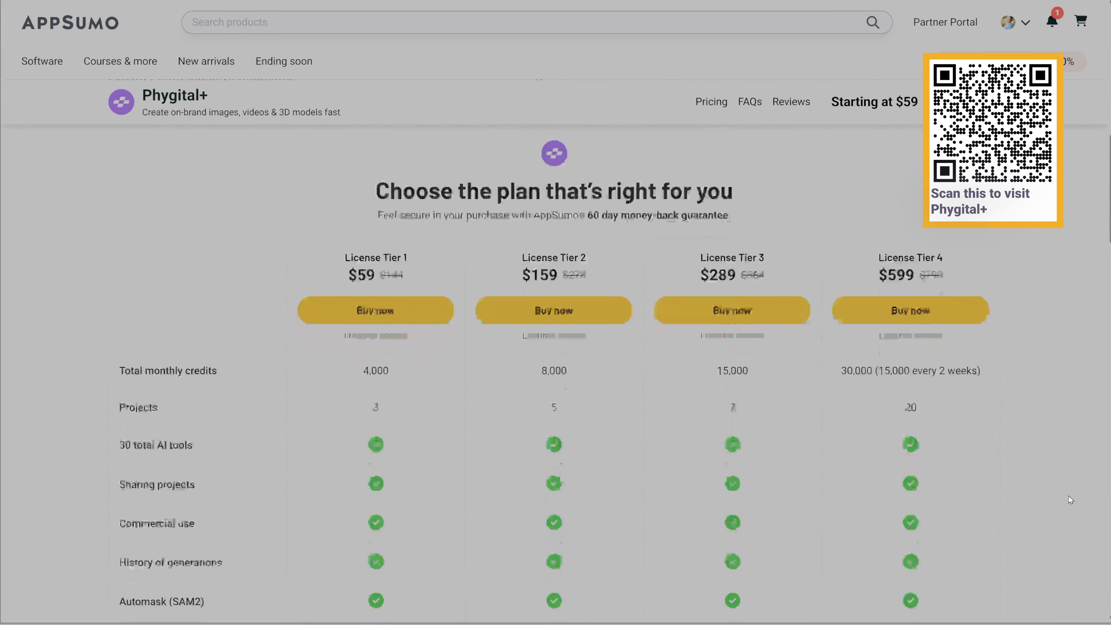
{"action": "scroll", "coordinate": [1068, 496], "scroll_direction": "down", "scroll_amount": 1}
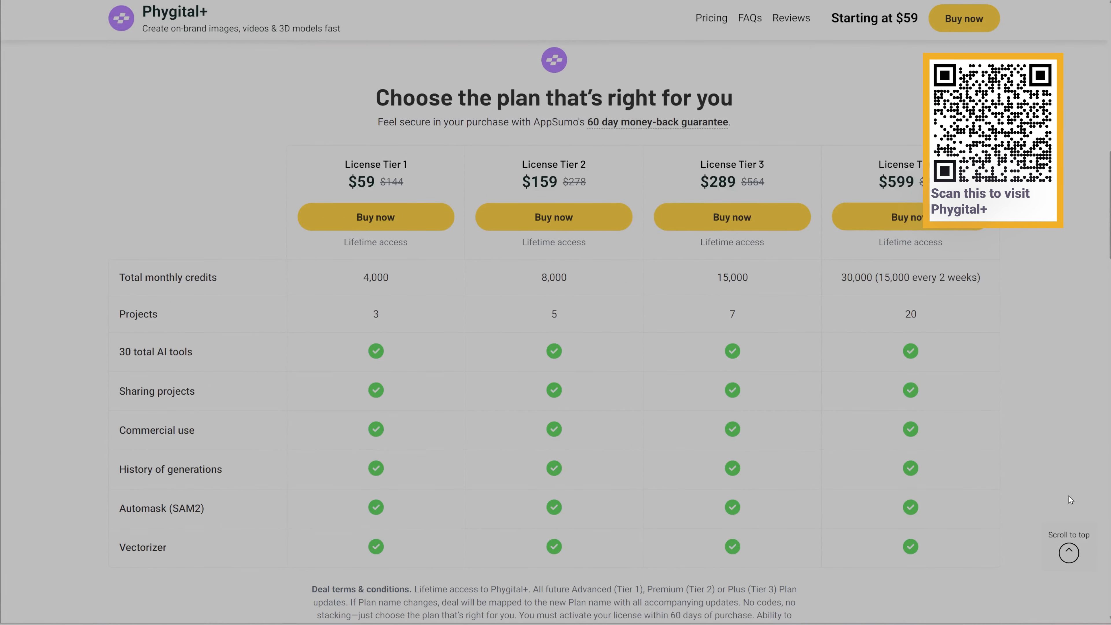